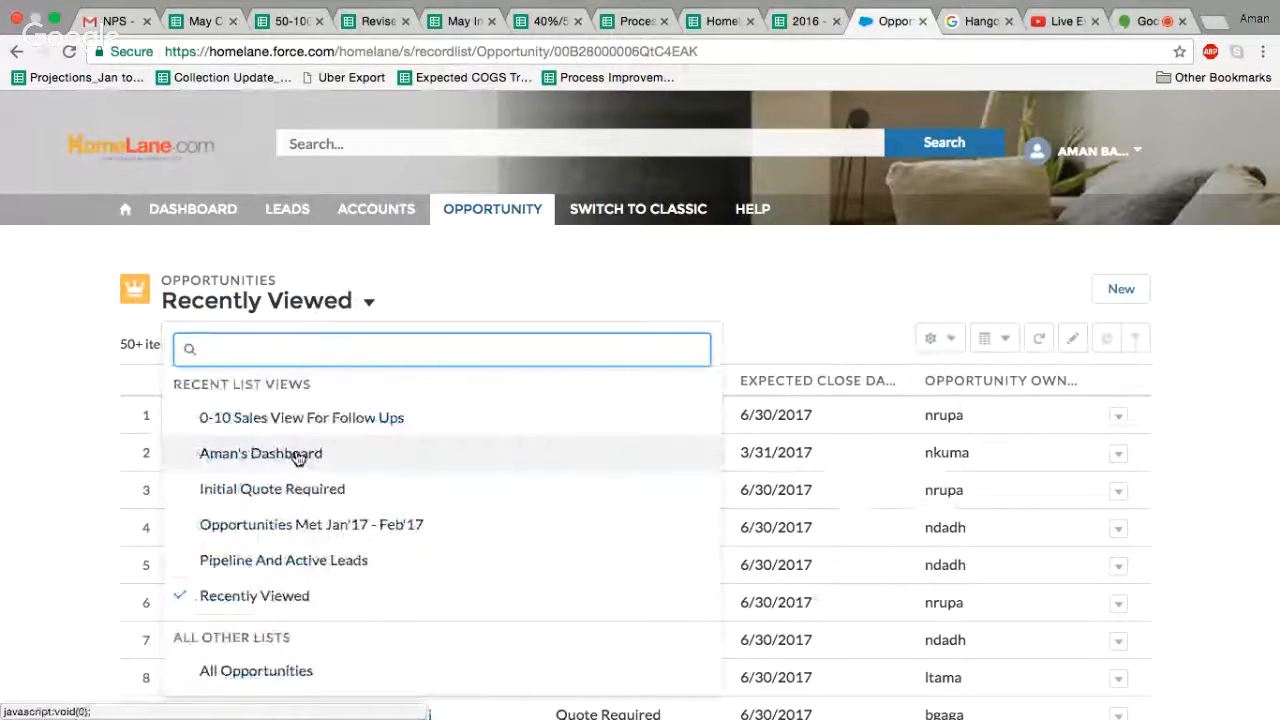
Switch to the personal dashboard list view and create a new opportunities list view named Test Report
left_click(297, 455)
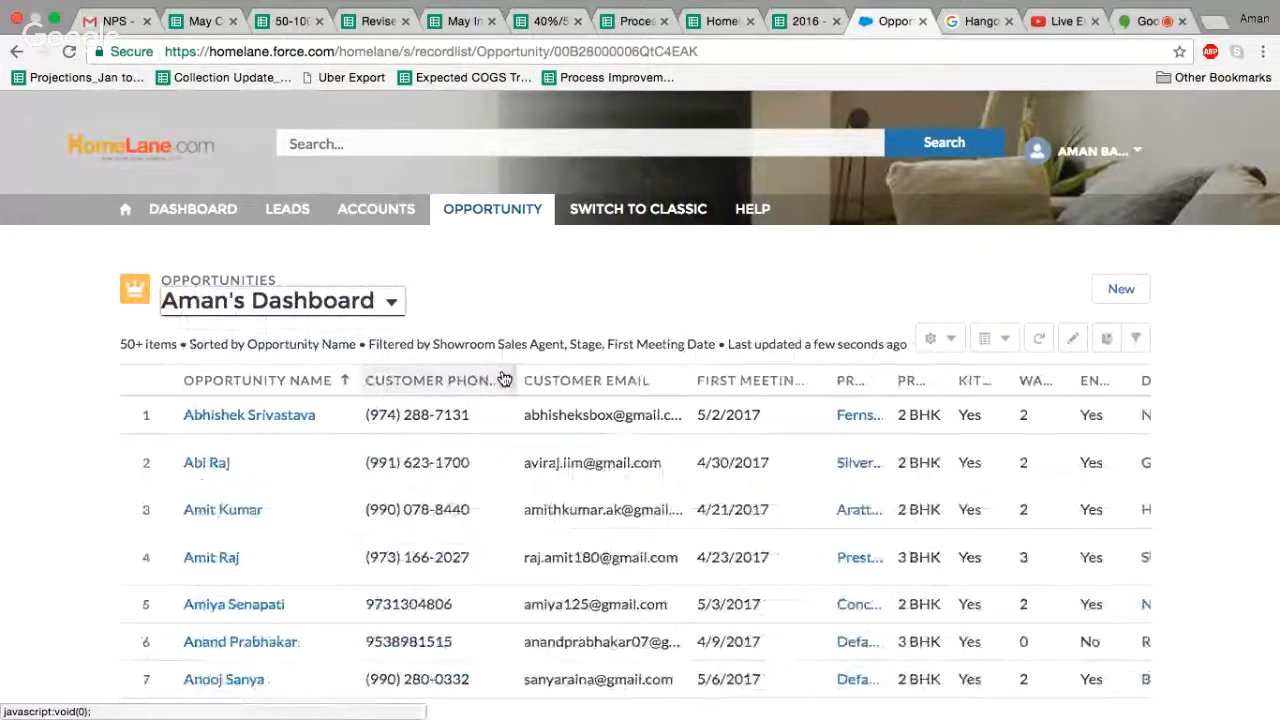
left_click(950, 338)
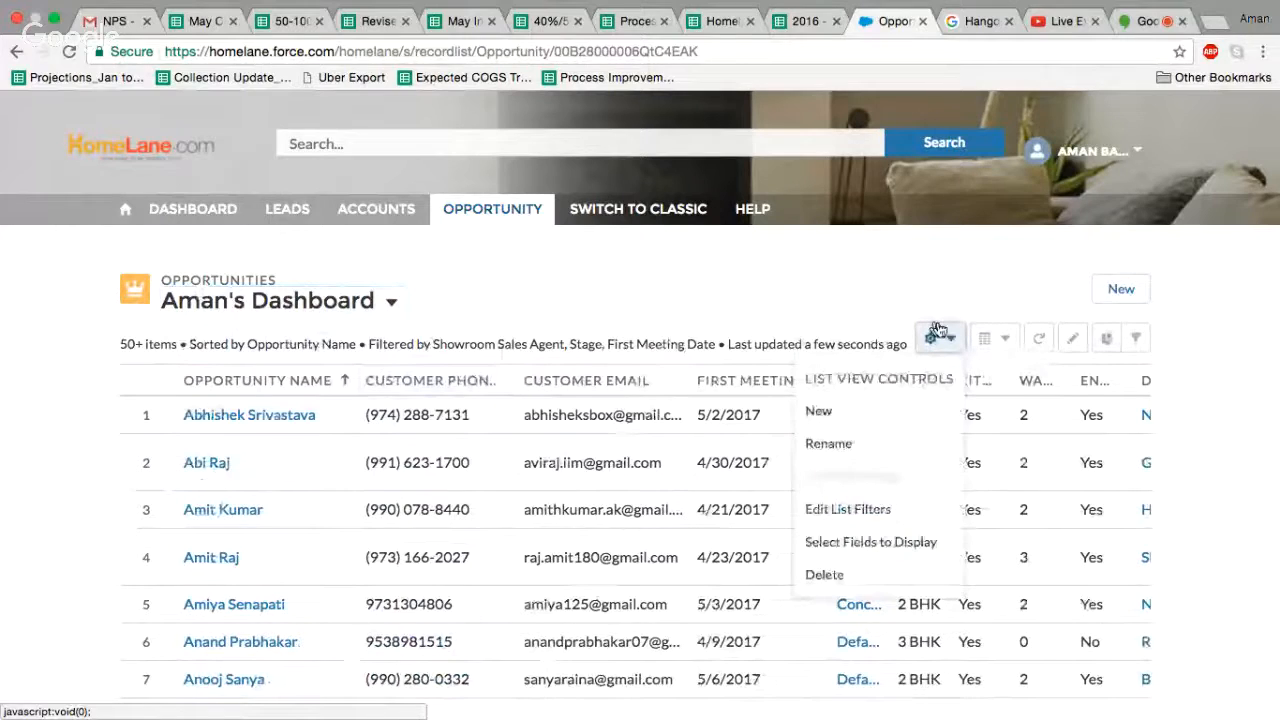
left_click(866, 410)
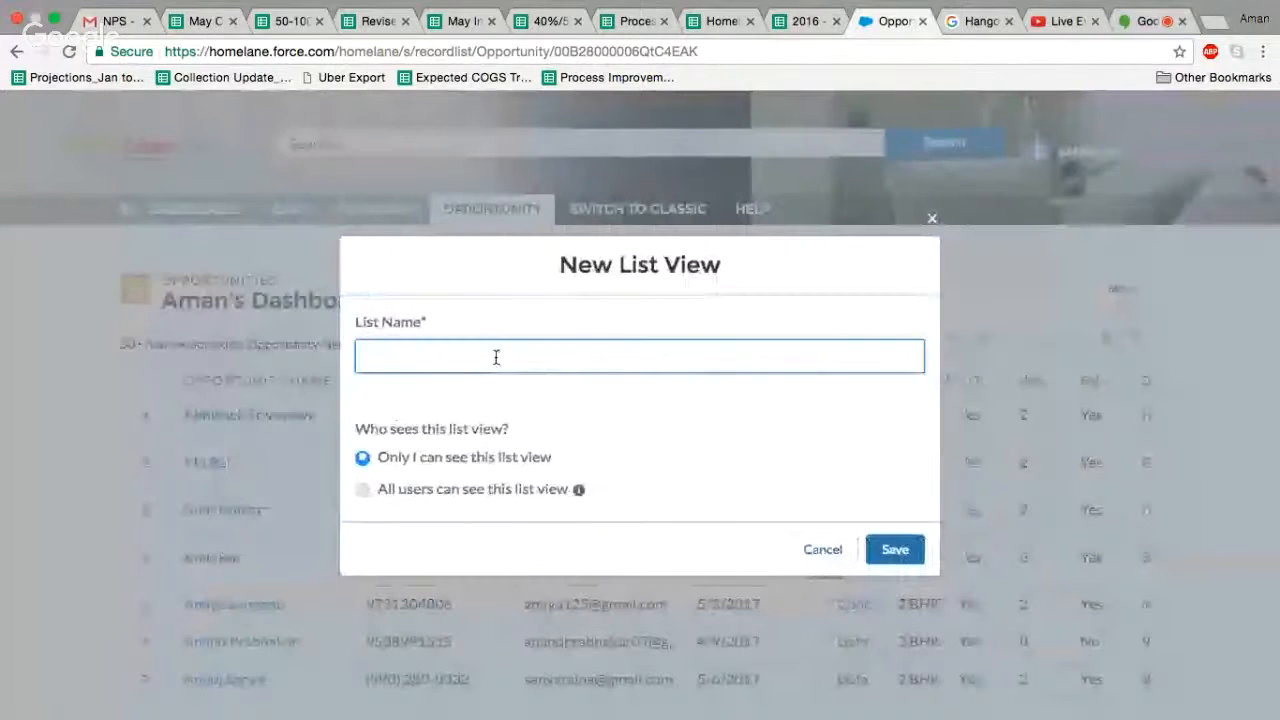
type("Test Re")
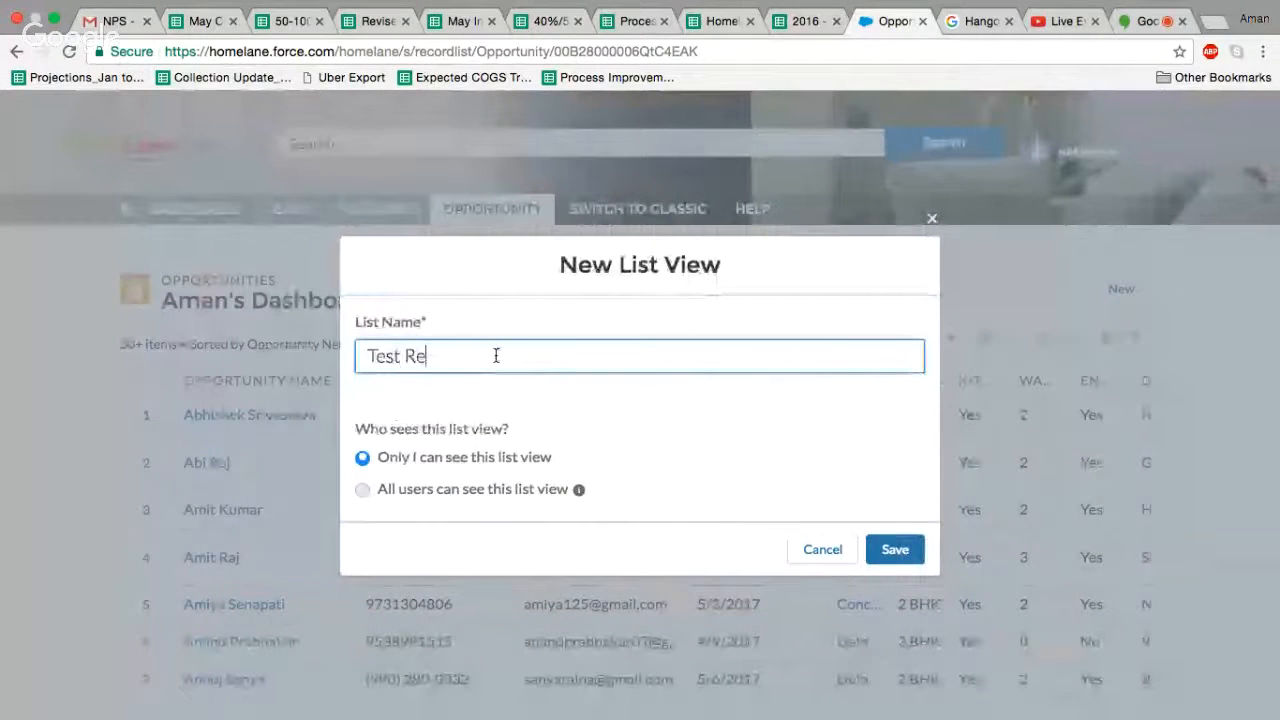
type("port")
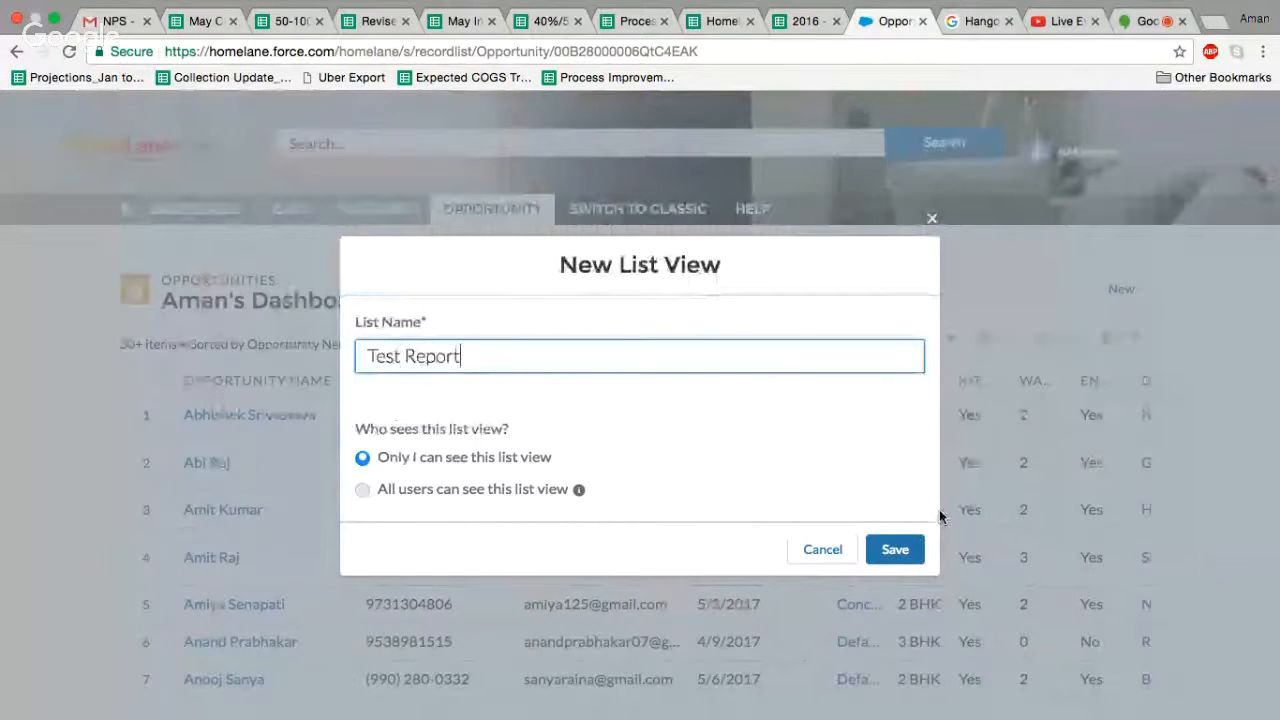
left_click(898, 550)
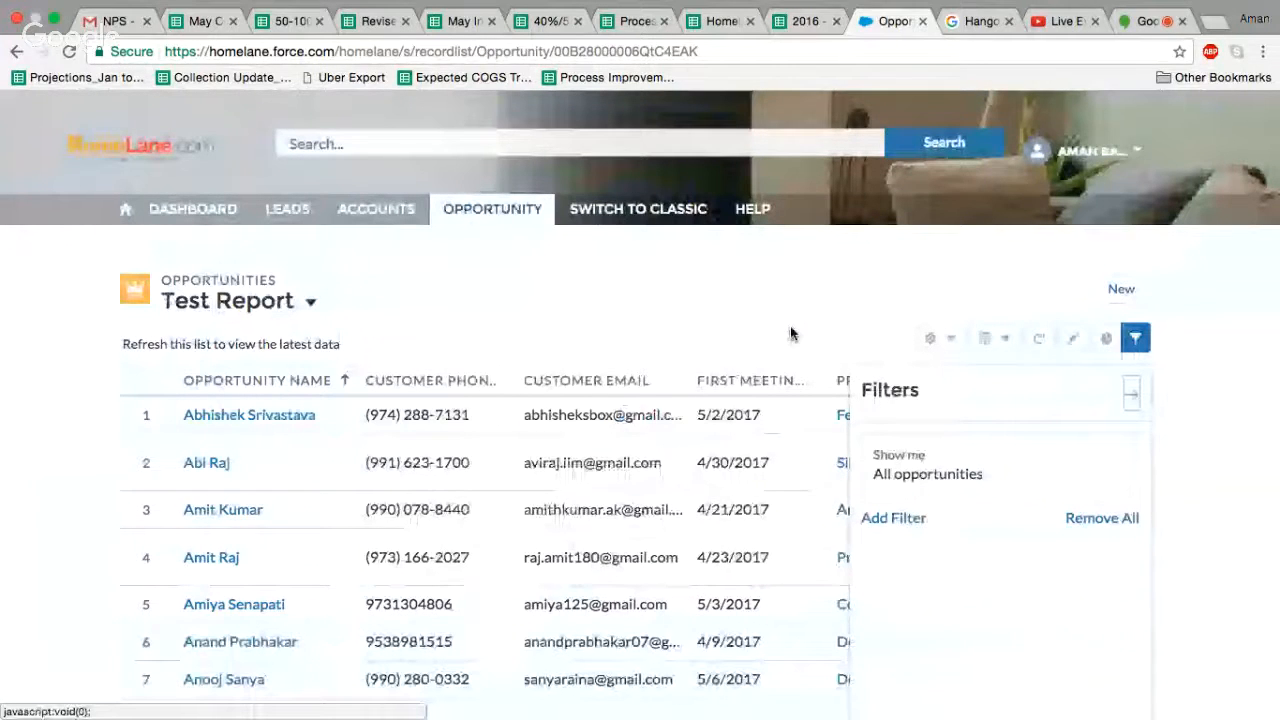
Remove Account Name, Expected Close Date and Opportunity Owner from the visible fields of the Test Report list view
left_click(938, 342)
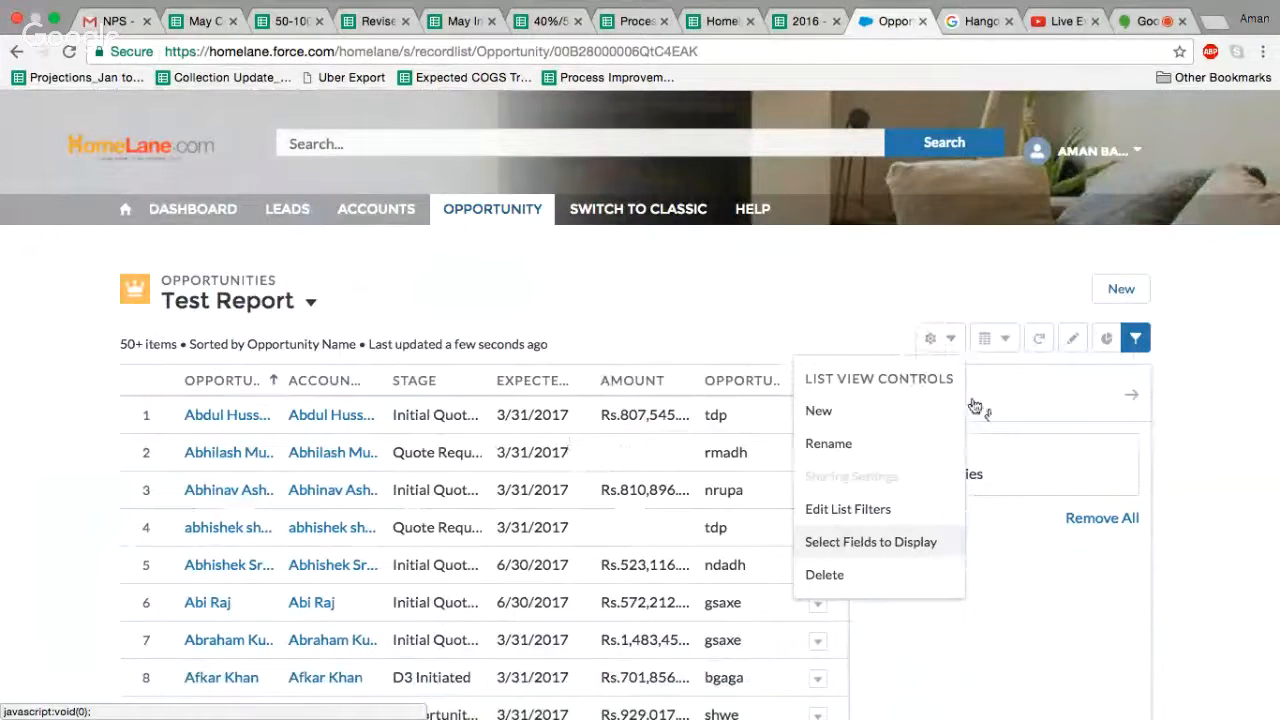
left_click(866, 541)
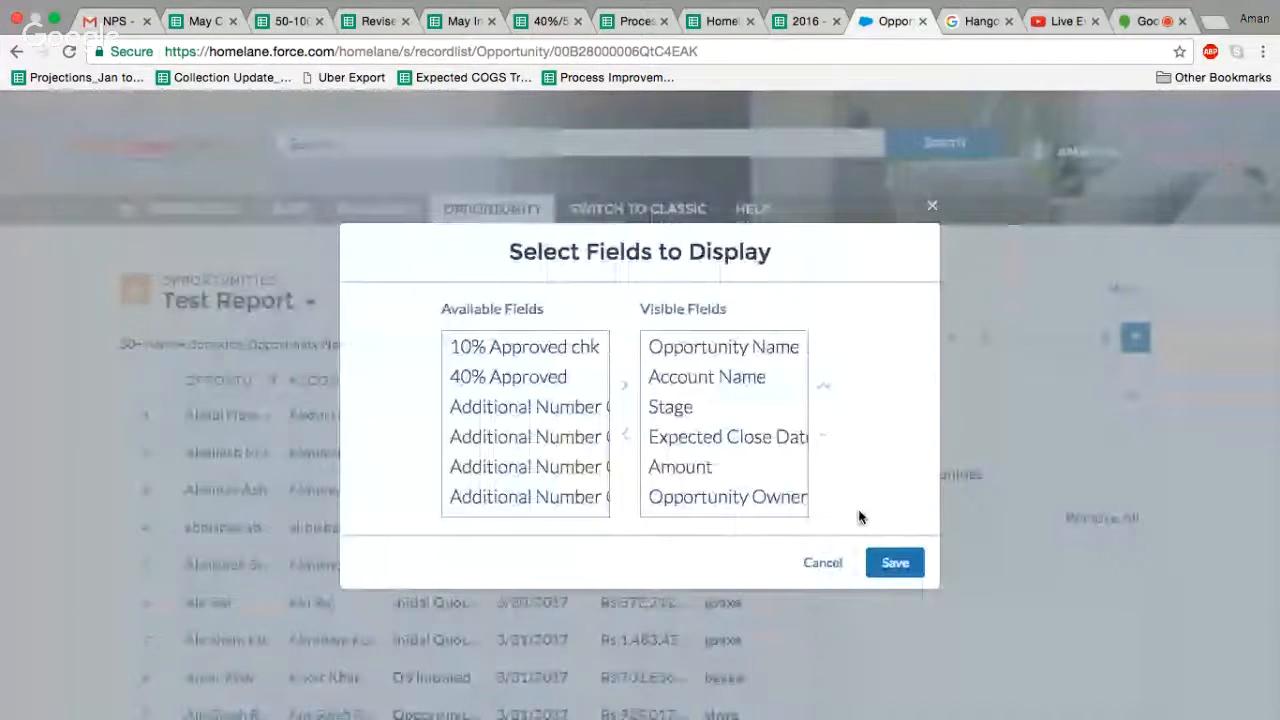
left_click(735, 376)
left_click(625, 440)
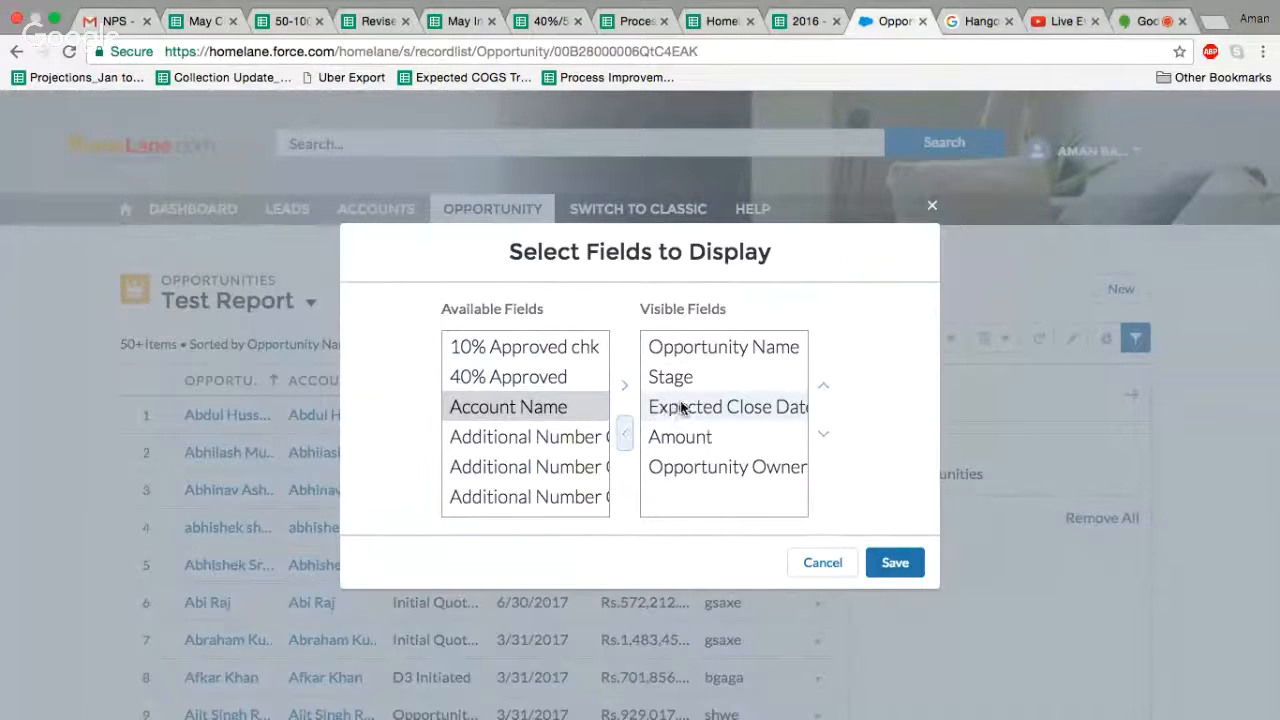
left_click(677, 410)
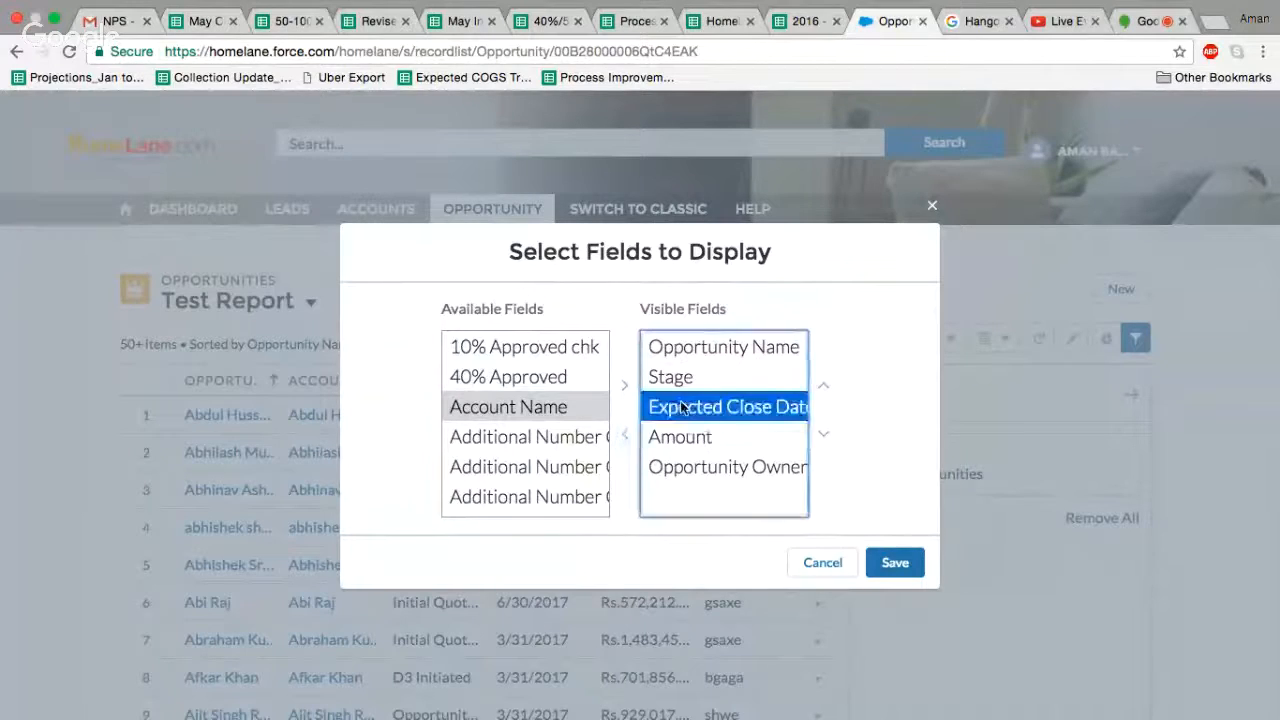
left_click(625, 436)
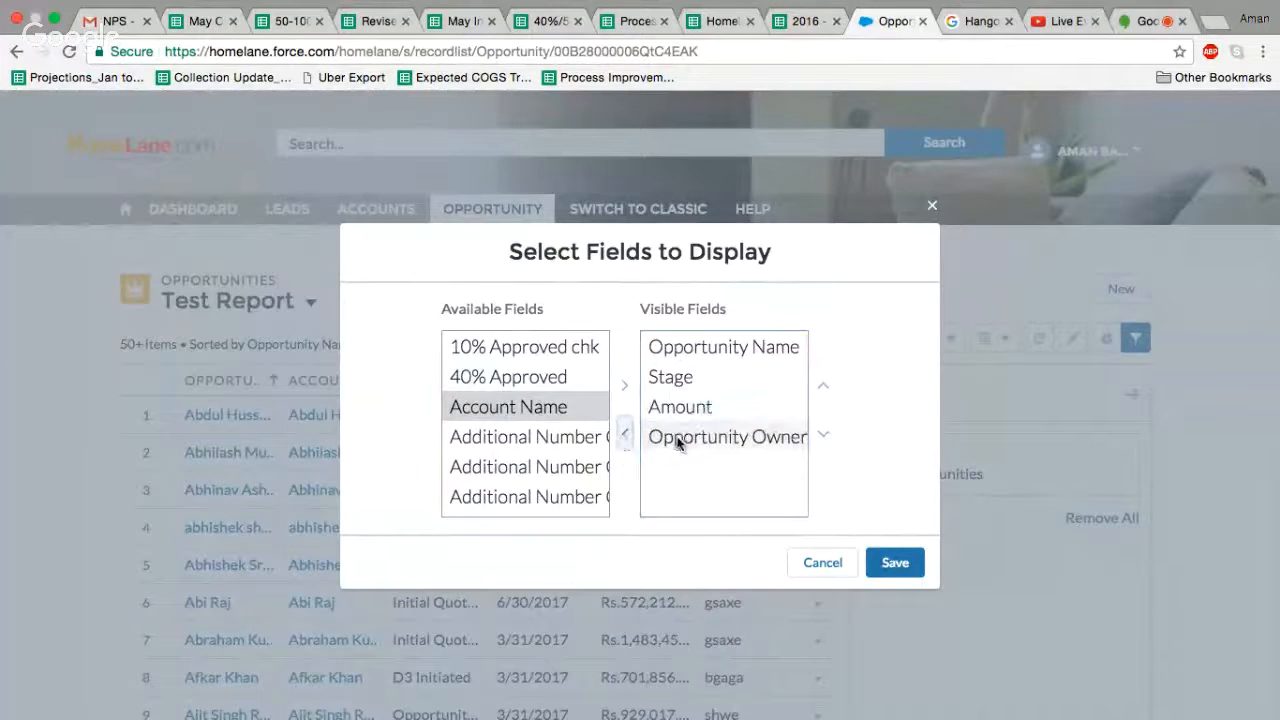
left_click(676, 440)
left_click(625, 438)
Add First Meeting Date to the visible fields and place it directly below Opportunity Name
scroll(510, 477, "down", 1)
scroll(510, 477, "down", 5)
scroll(510, 477, "up", 5)
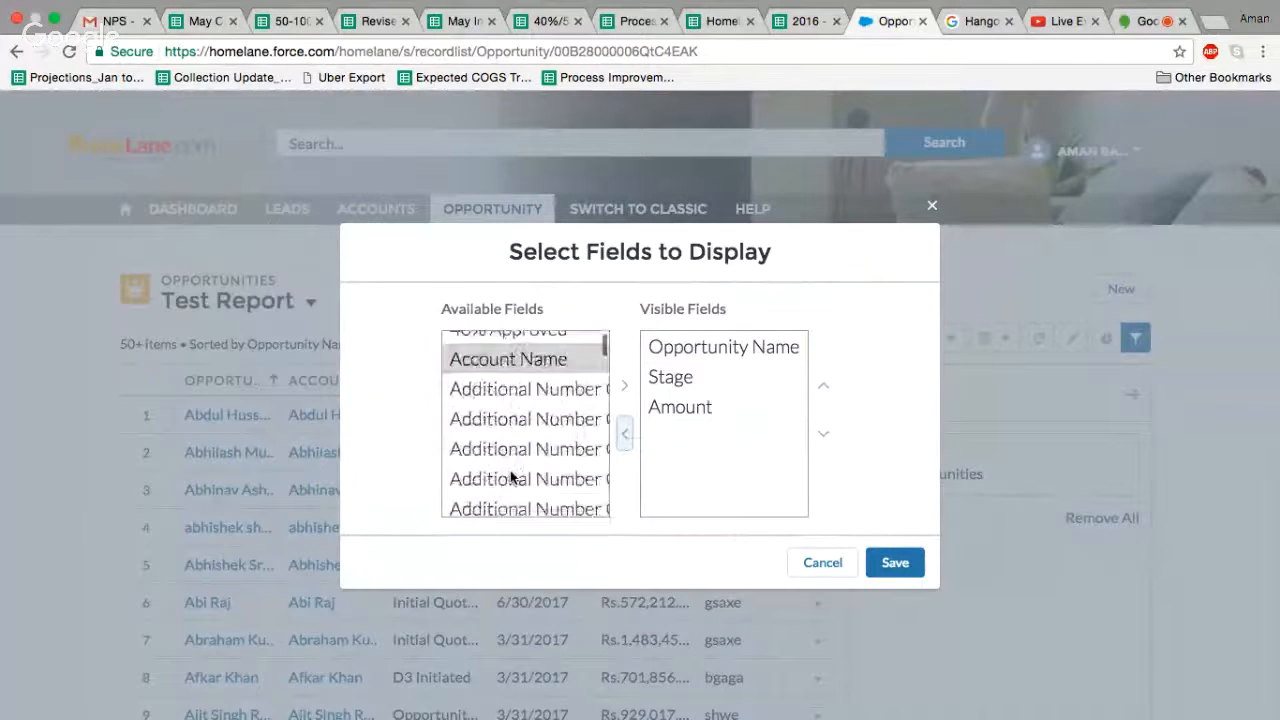
scroll(510, 478, "down", 3)
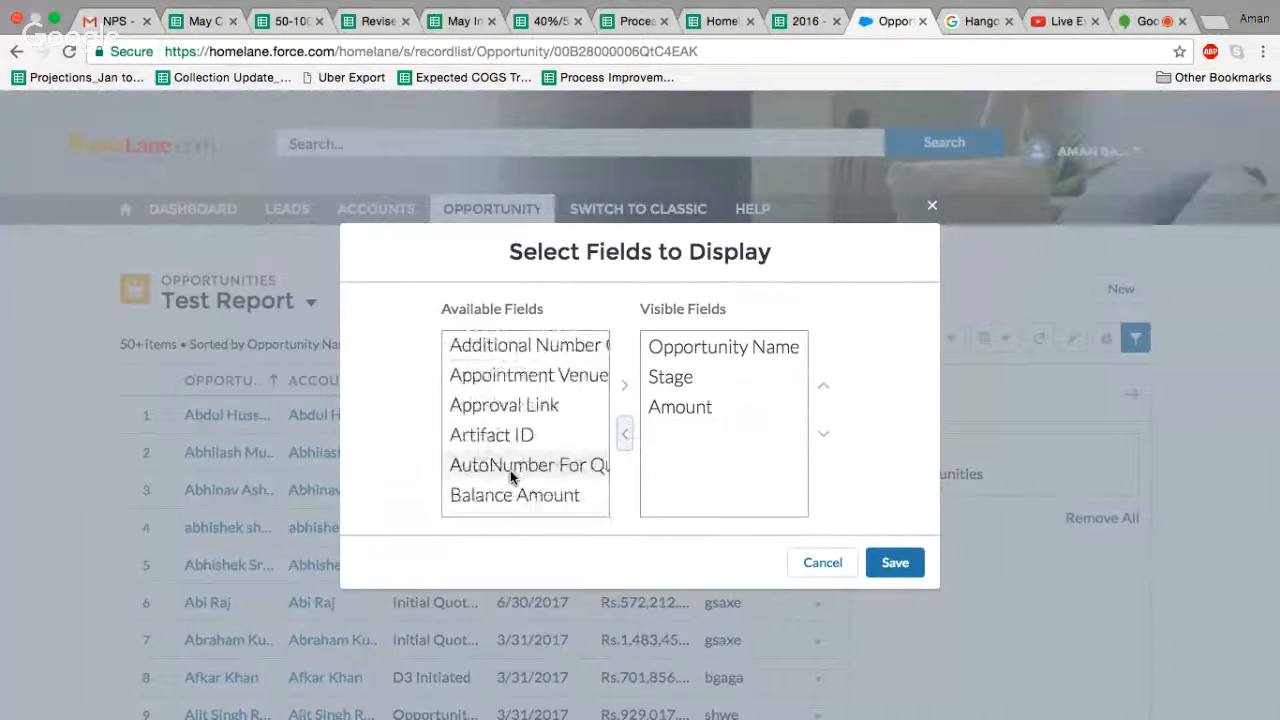
scroll(510, 470, "down", 1)
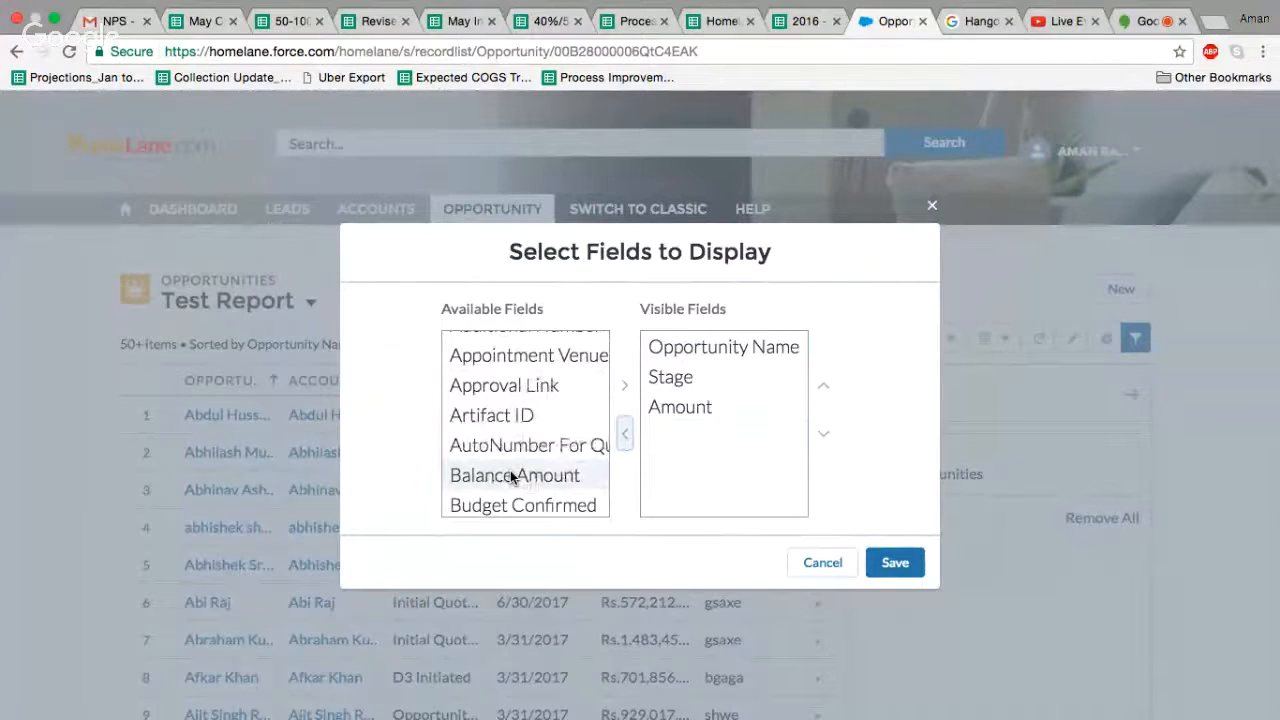
scroll(537, 444, "down", 5)
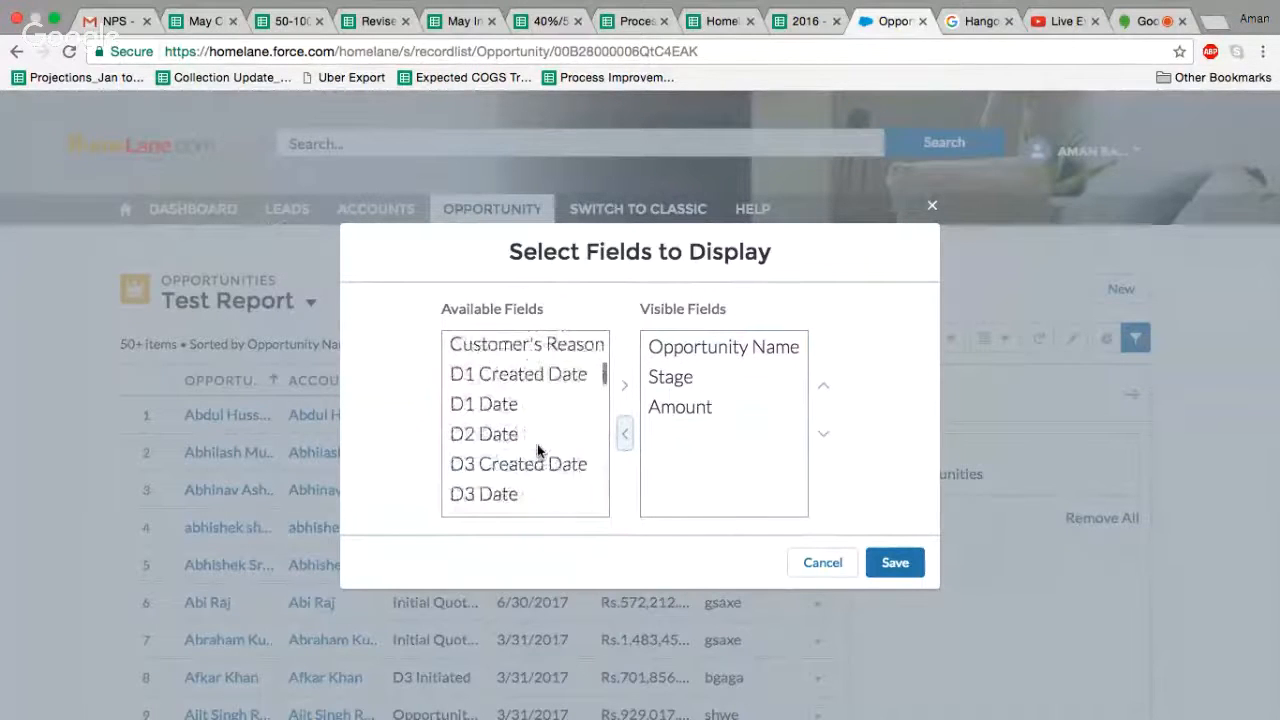
scroll(537, 450, "down", 5)
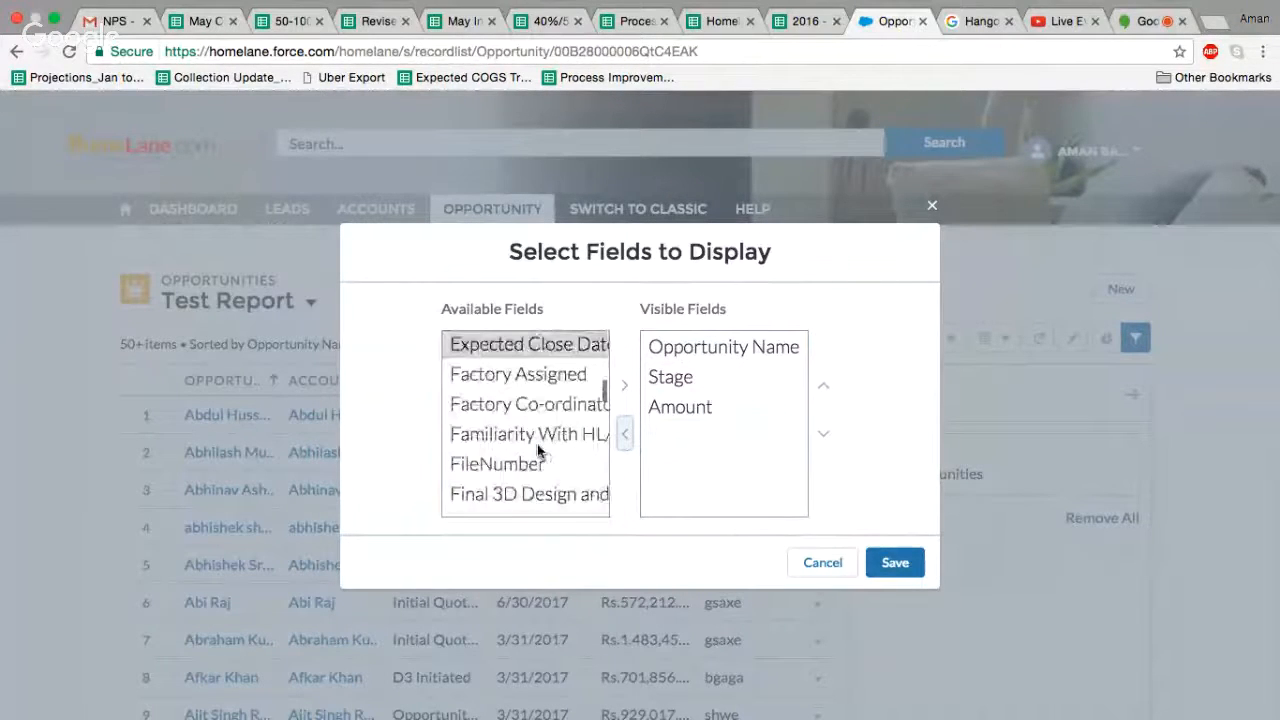
scroll(537, 451, "up", 1)
scroll(537, 451, "down", 3)
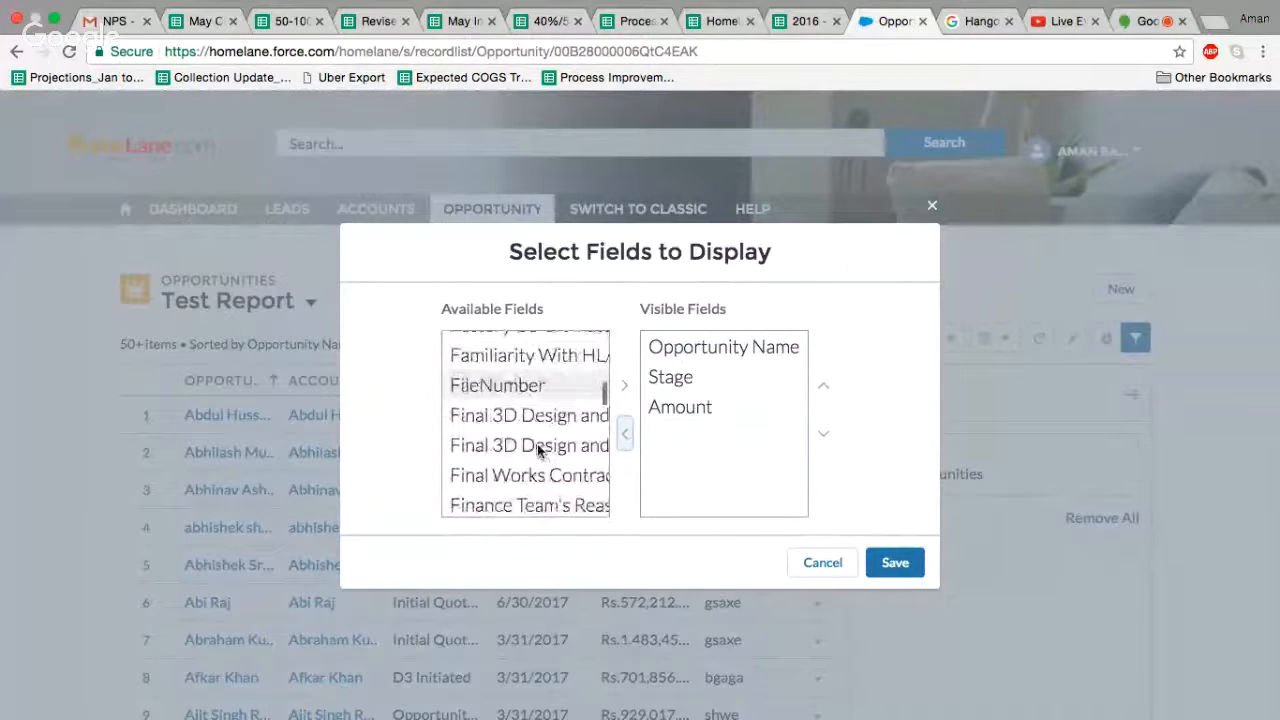
scroll(537, 450, "down", 2)
scroll(537, 452, "down", 1)
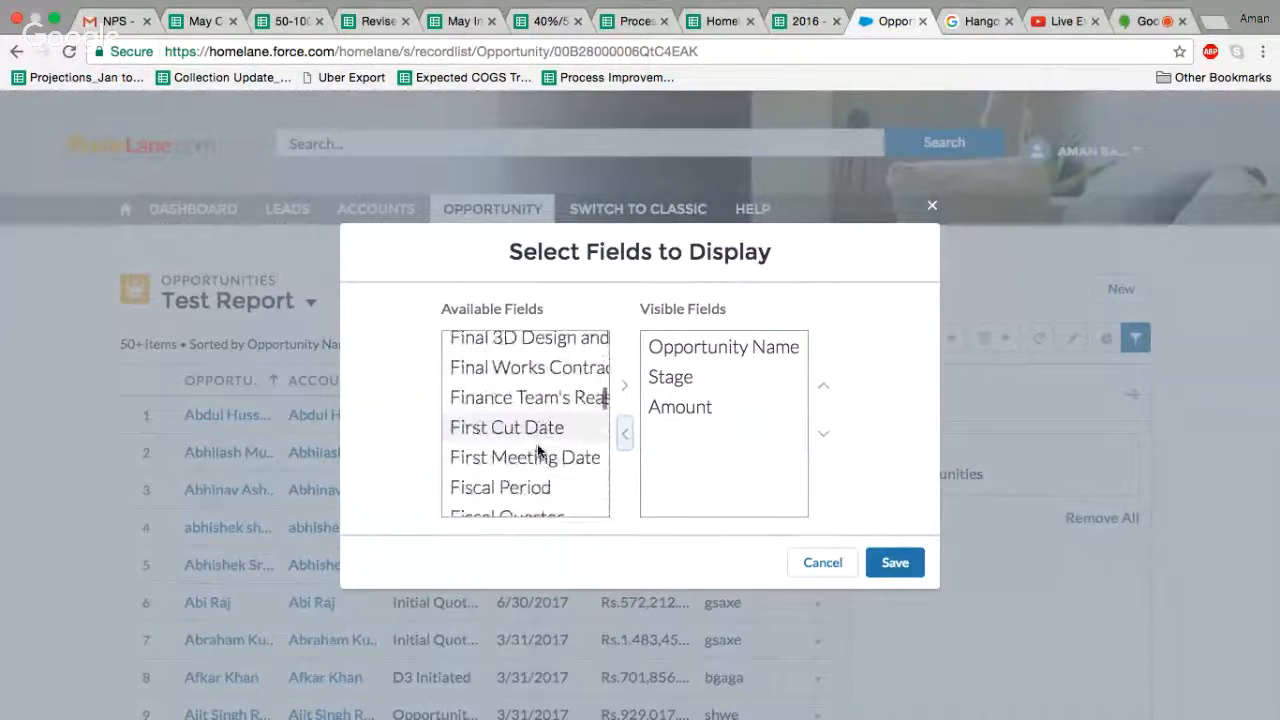
left_click(537, 455)
left_click(630, 389)
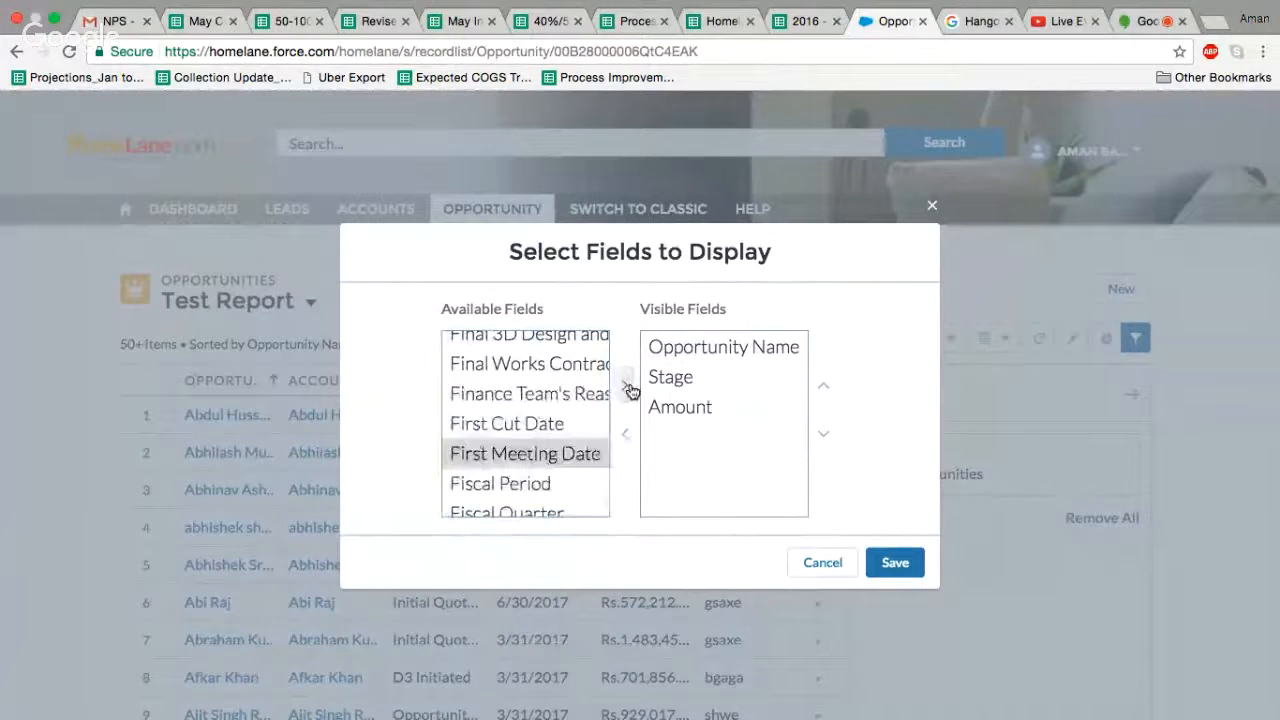
left_click(824, 390)
left_click(824, 390)
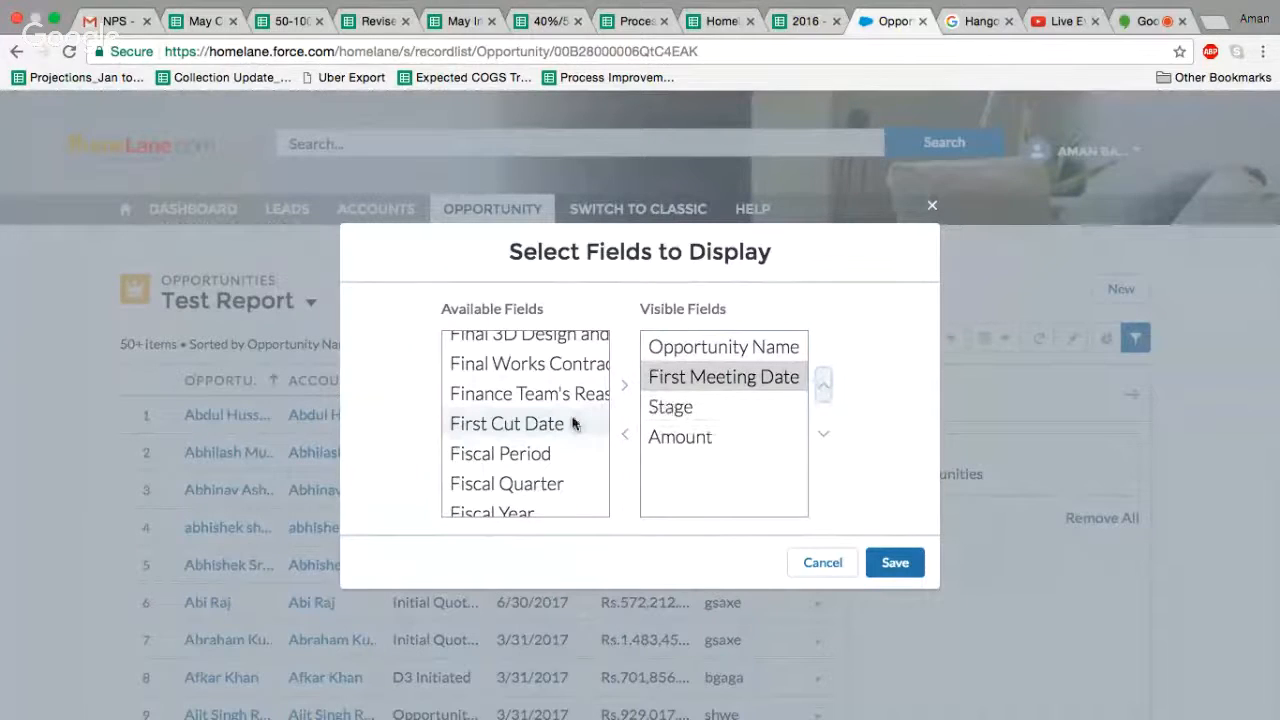
Add Appointment Venue to the visible fields and order it directly after First Meeting Date, keeping Opportunity Name first
scroll(573, 424, "up", 1)
scroll(573, 424, "up", 1)
scroll(573, 424, "up", 5)
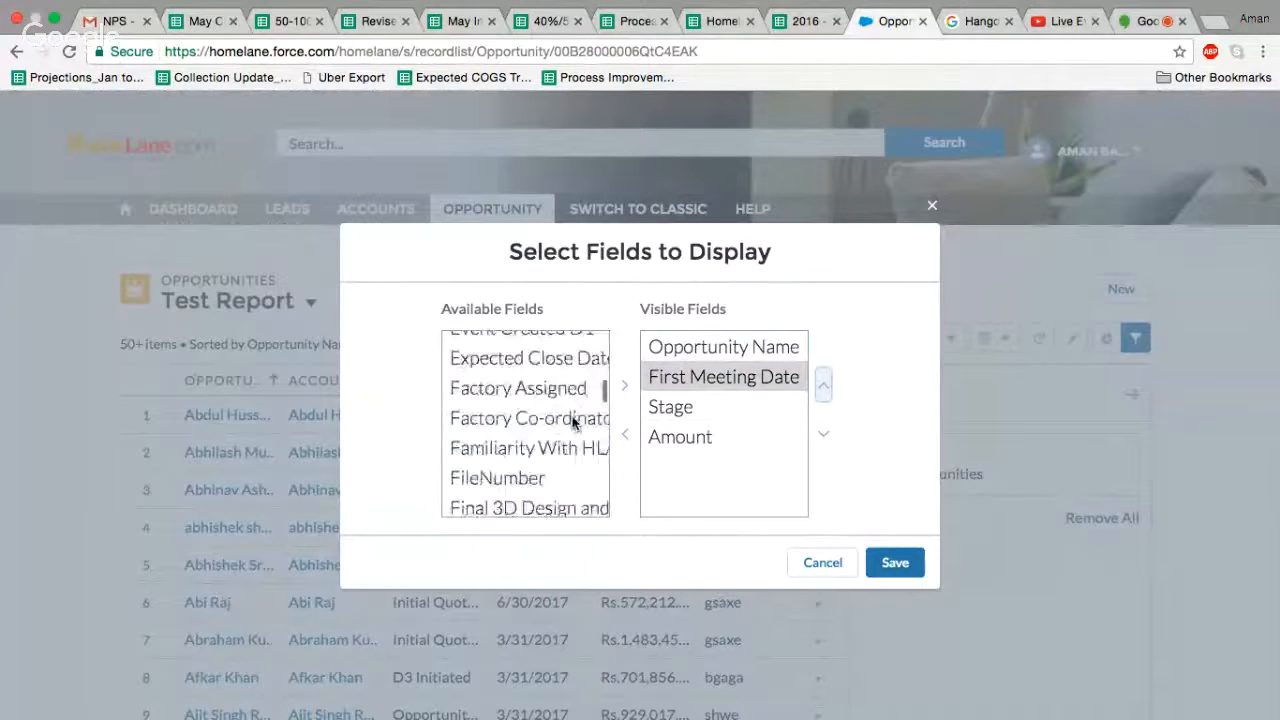
scroll(573, 424, "up", 5)
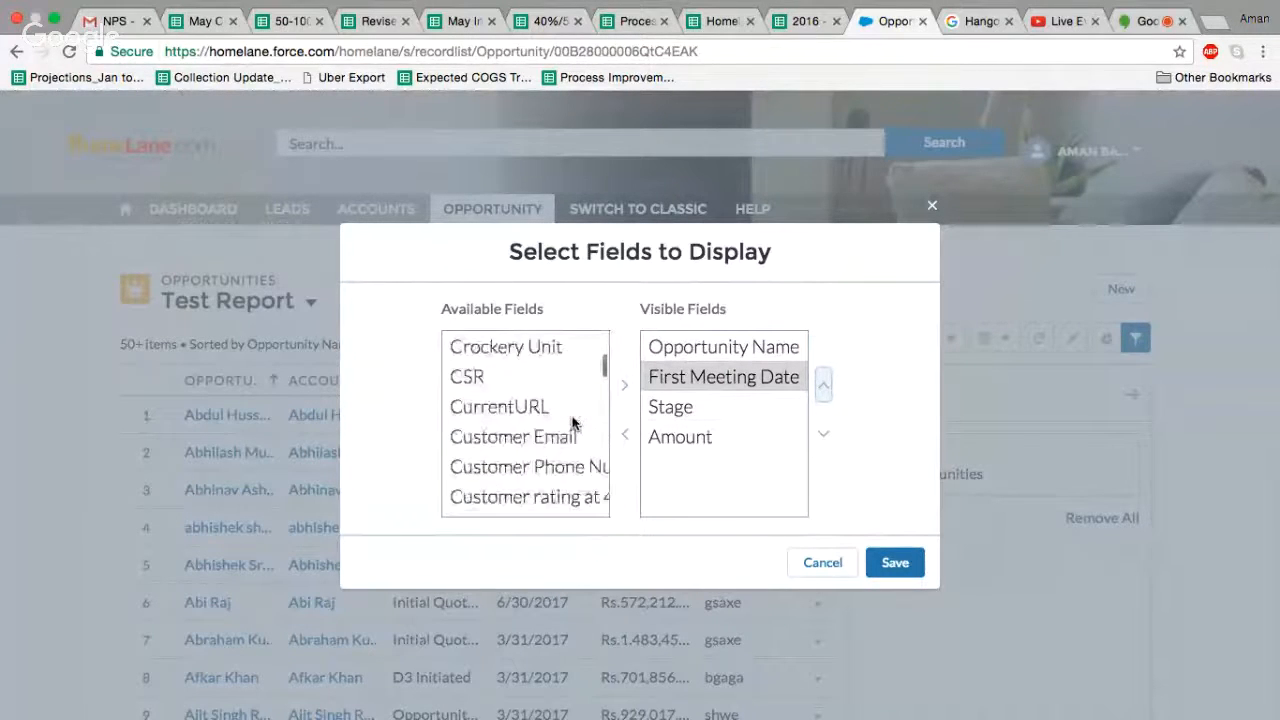
scroll(573, 424, "up", 4)
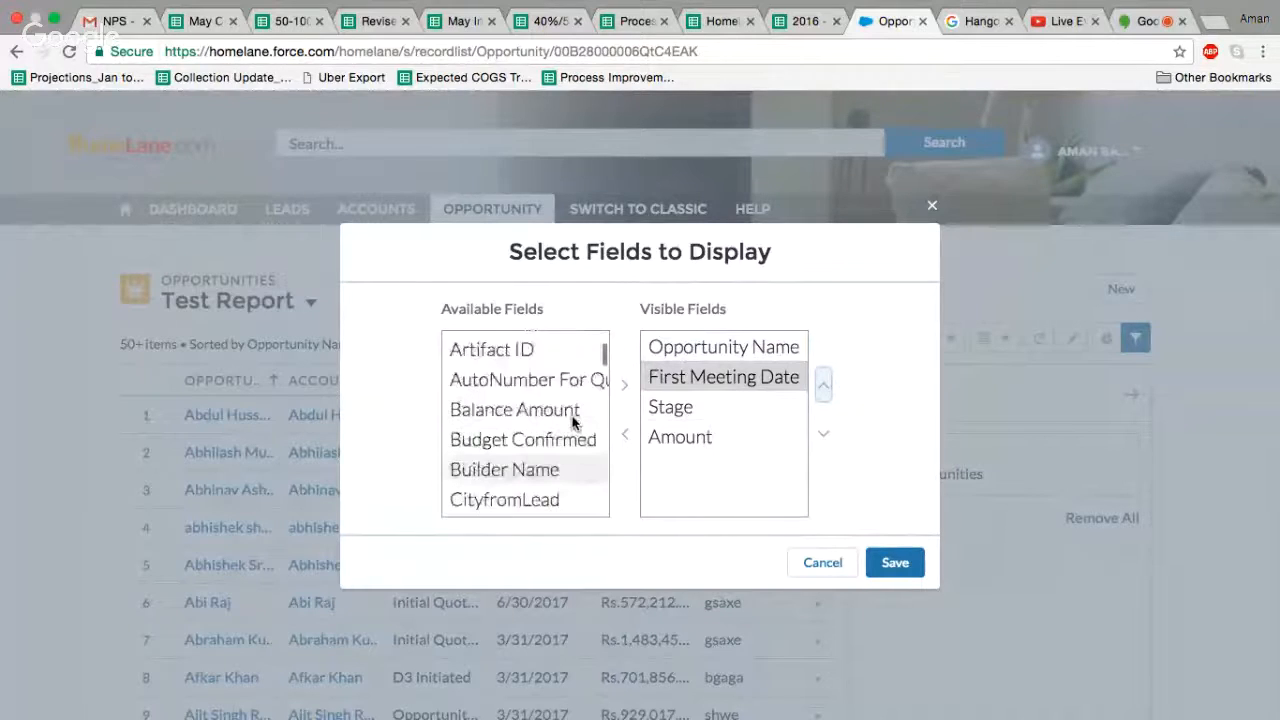
scroll(573, 424, "up", 3)
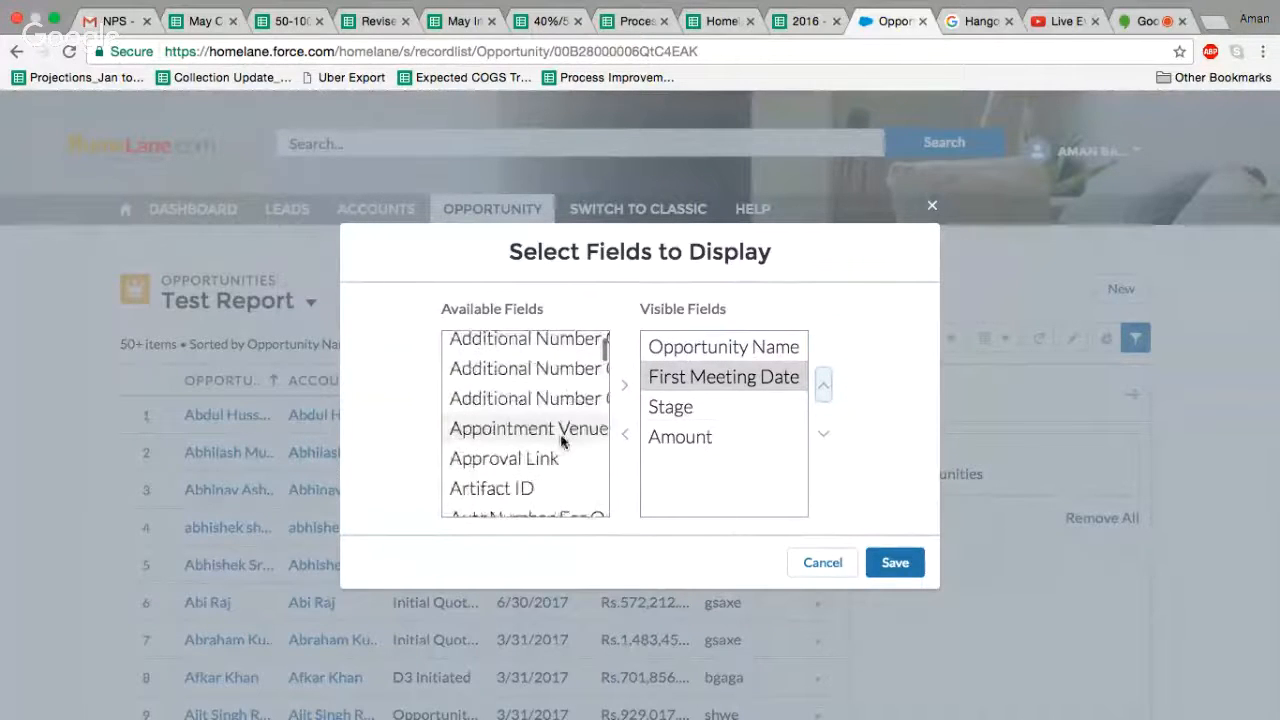
left_click(561, 431)
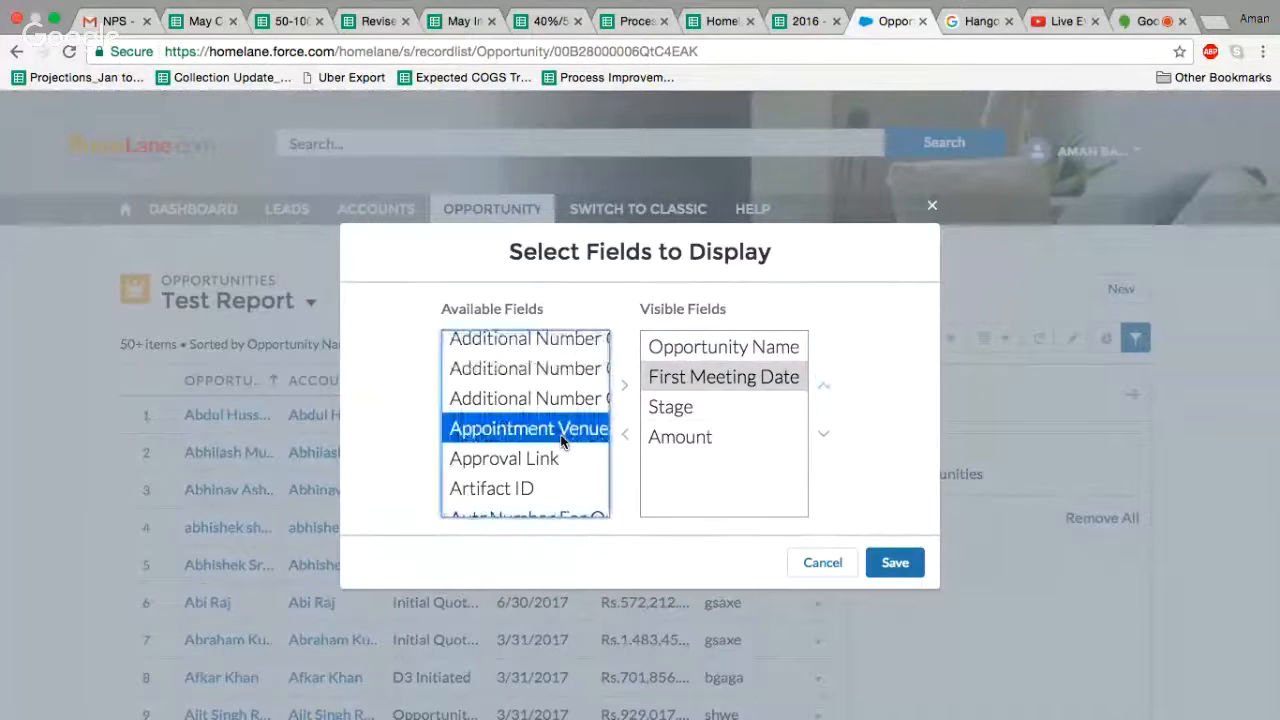
left_click(630, 394)
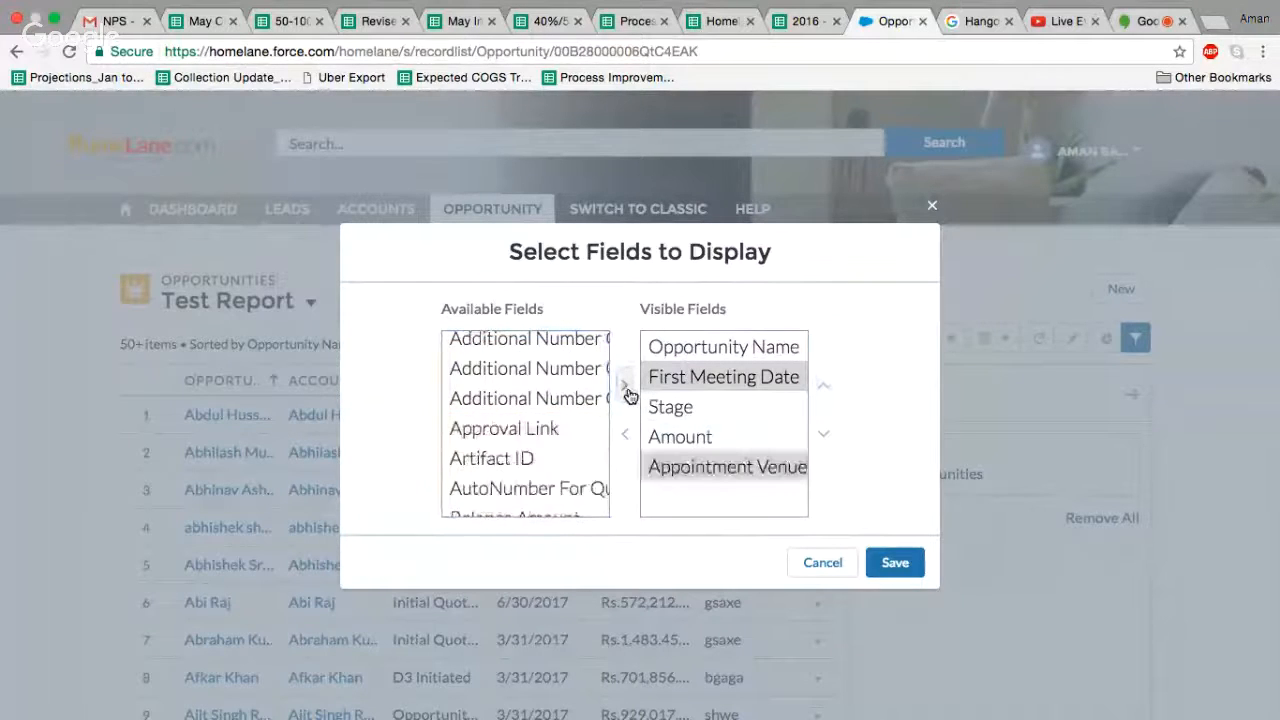
double_click(824, 388)
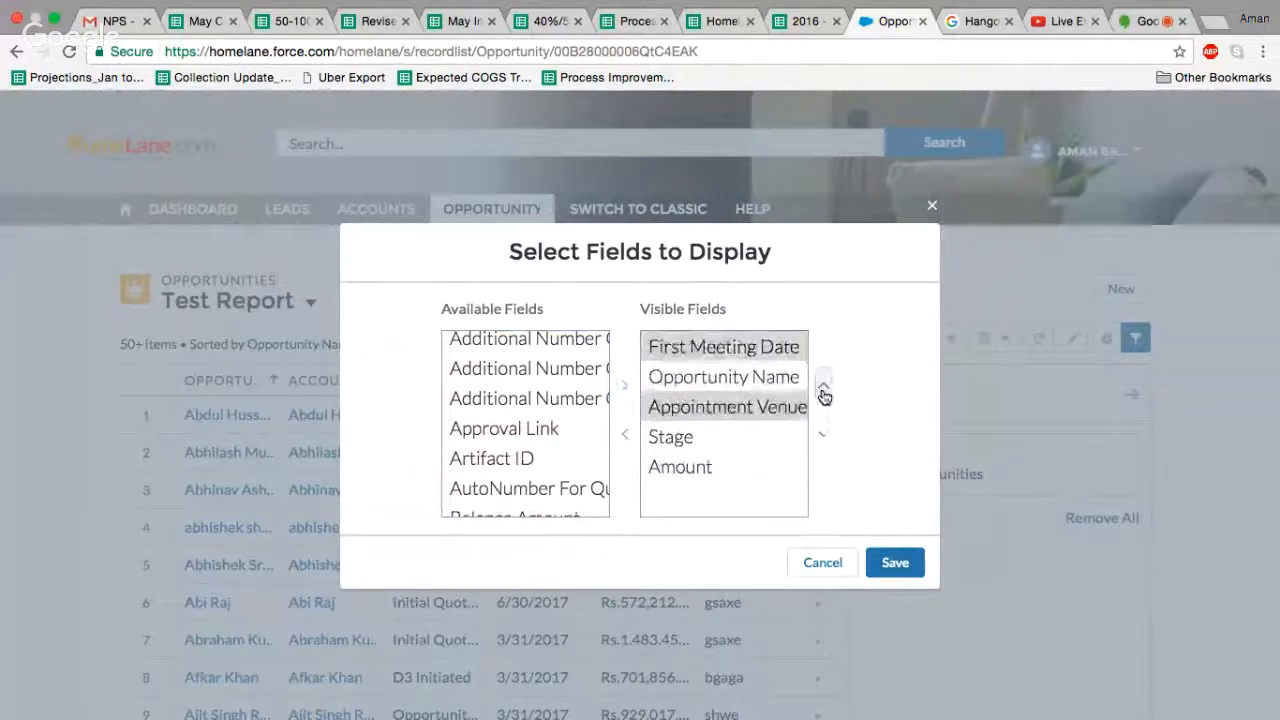
left_click(768, 355)
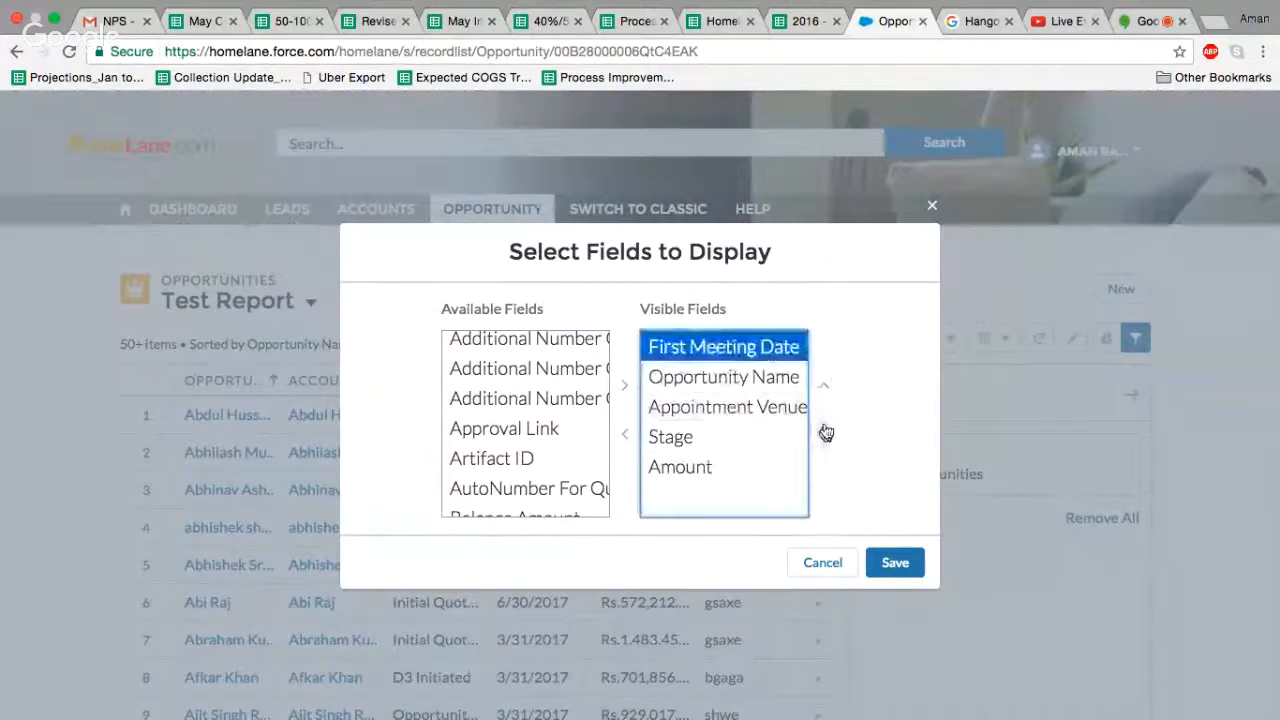
left_click(824, 434)
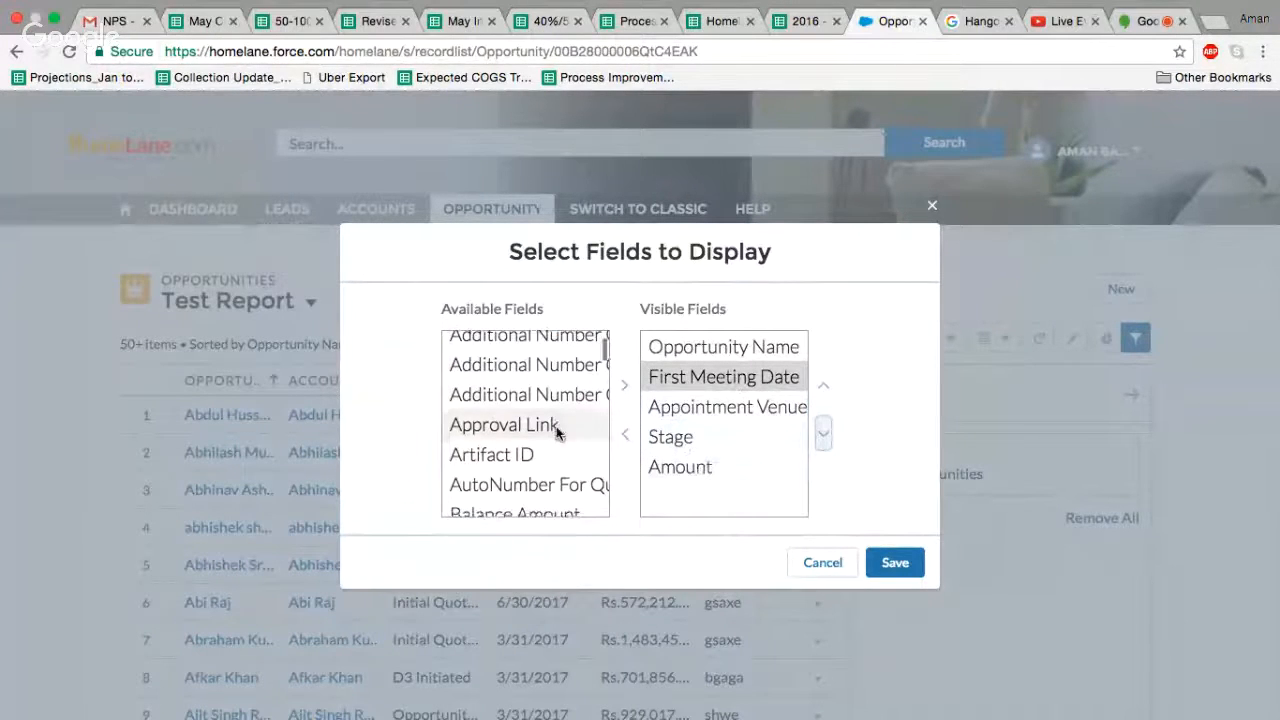
Add Opportunity Status to the visible fields of the list view
scroll(555, 430, "up", 3)
scroll(557, 432, "down", 5)
scroll(556, 430, "down", 5)
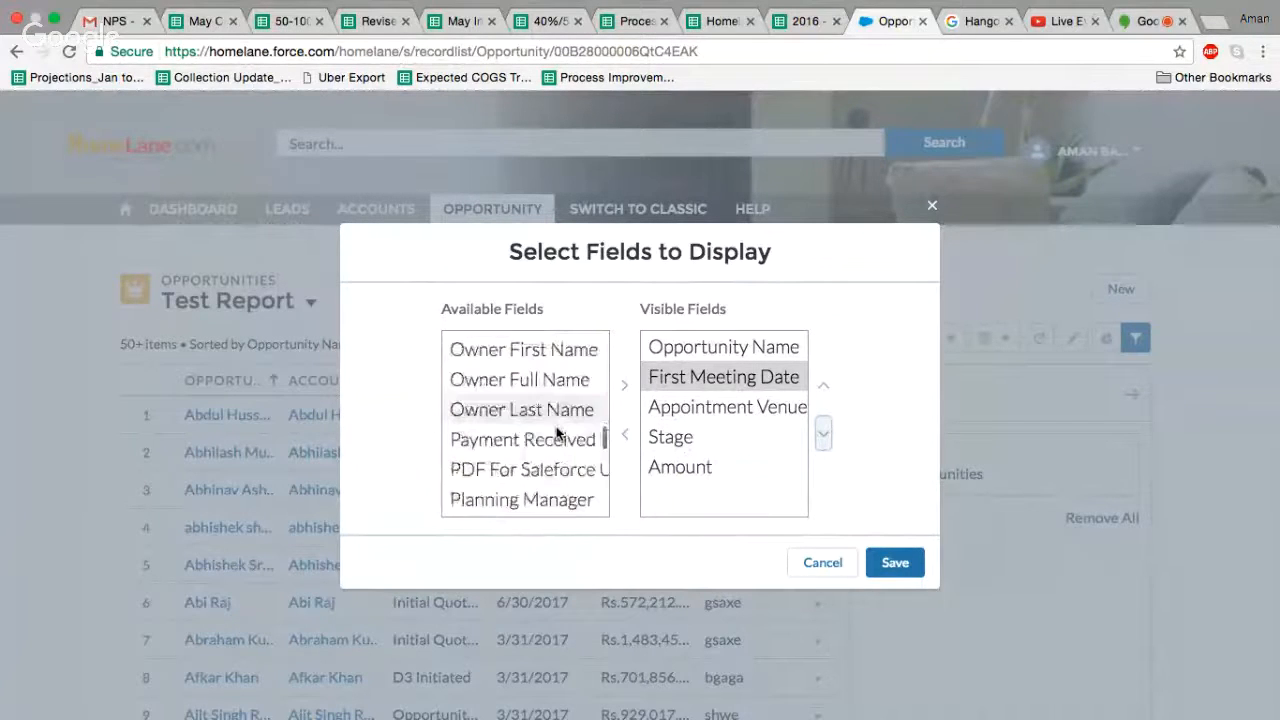
scroll(556, 430, "up", 2)
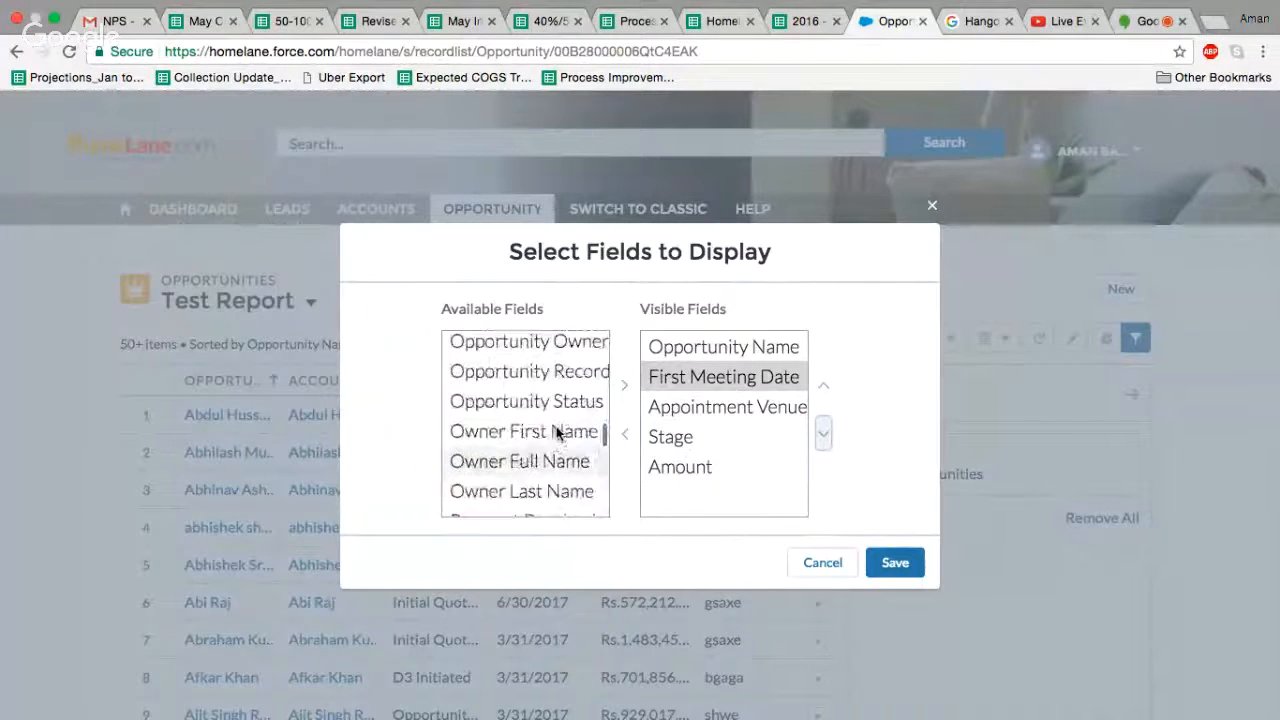
scroll(557, 432, "up", 1)
scroll(557, 435, "up", 4)
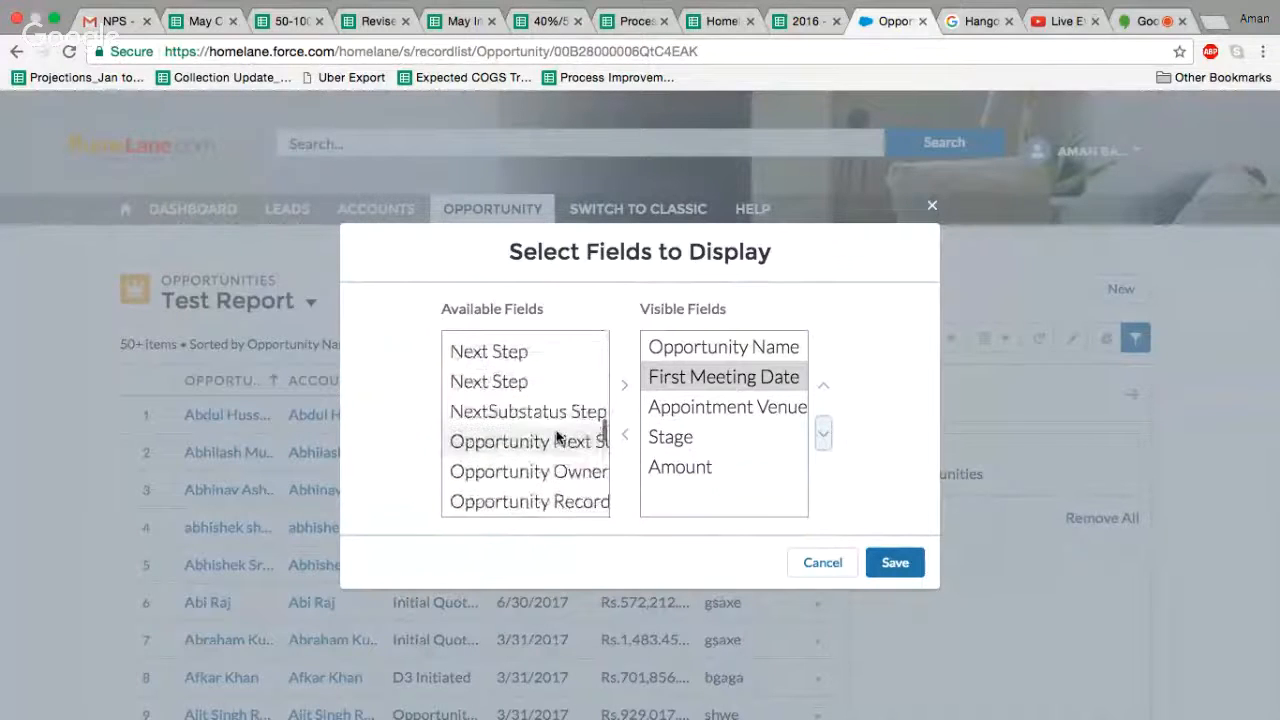
scroll(557, 437, "up", 1)
scroll(557, 435, "up", 4)
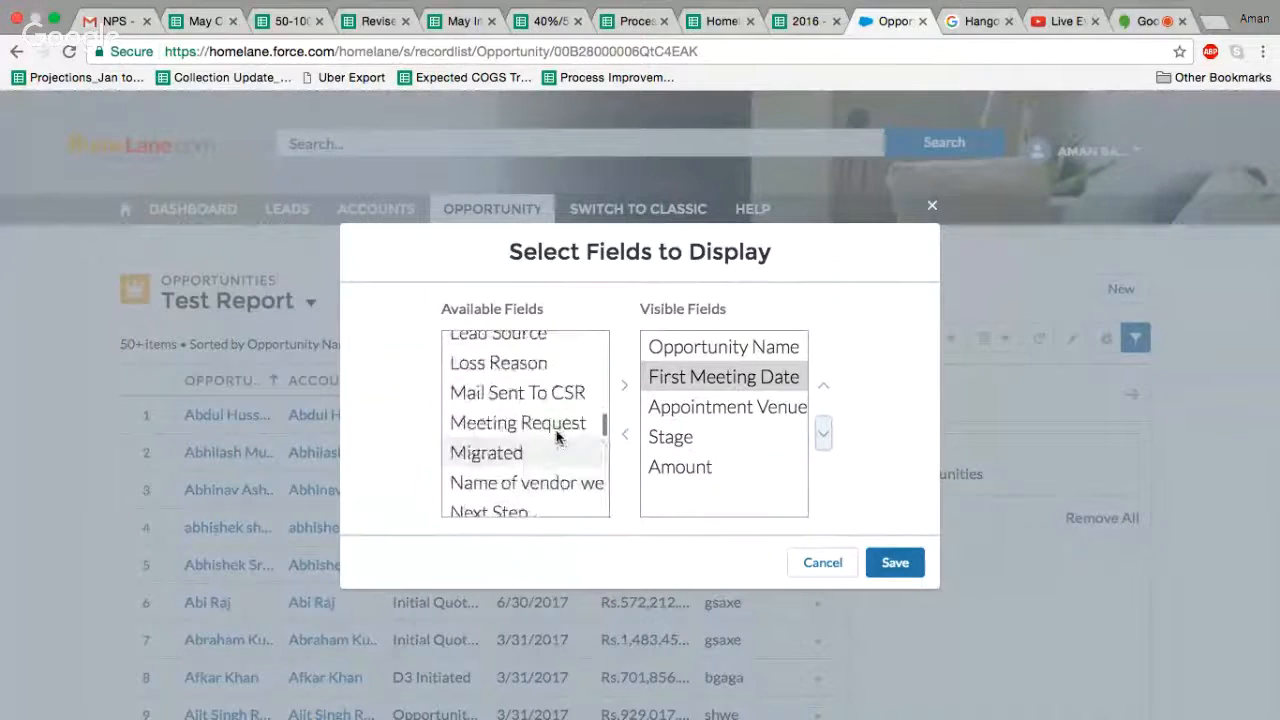
scroll(557, 435, "down", 4)
scroll(556, 435, "up", 2)
left_click(556, 432)
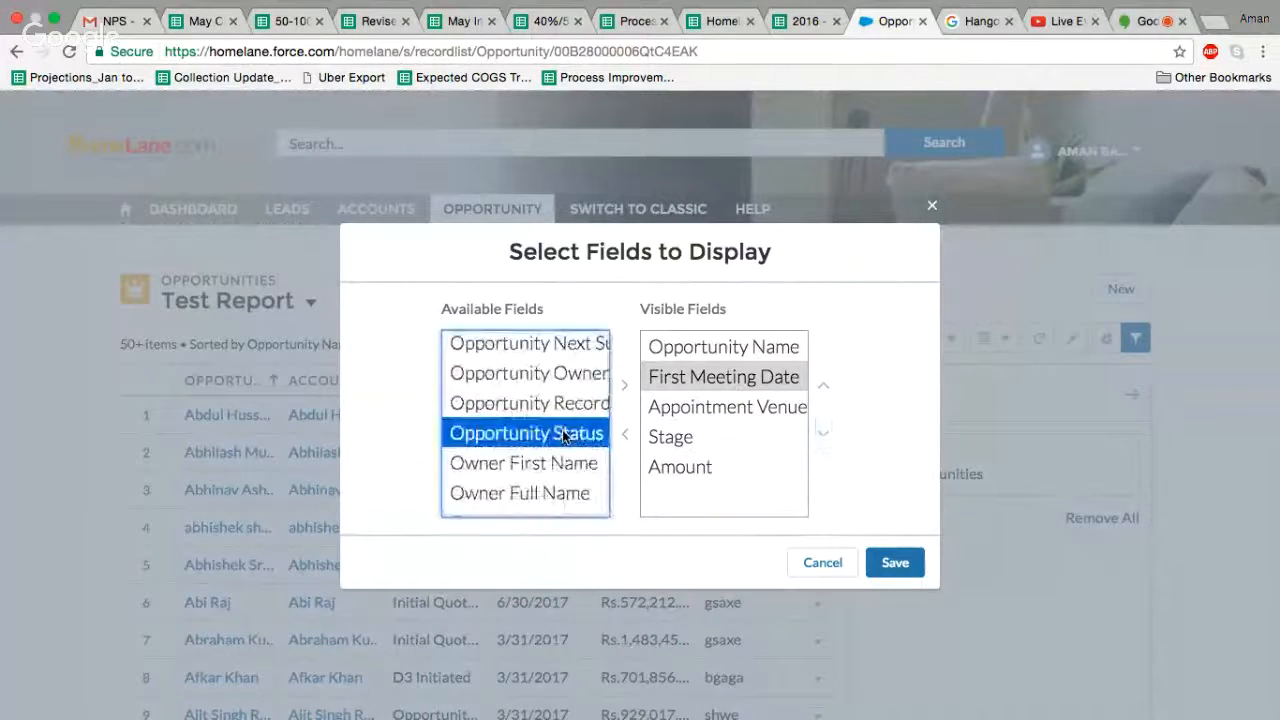
left_click(624, 386)
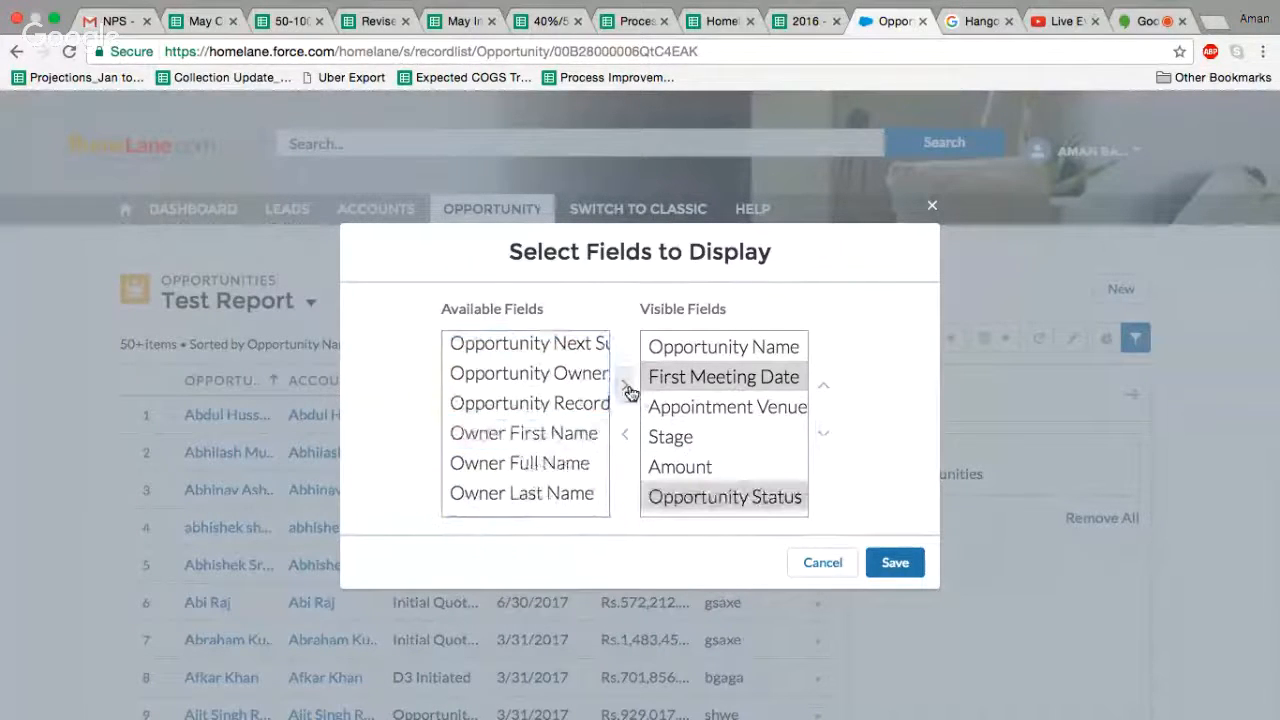
Add Description to the visible fields of the Test Report list view and save the field selection
scroll(590, 476, "down", 2)
scroll(588, 478, "down", 5)
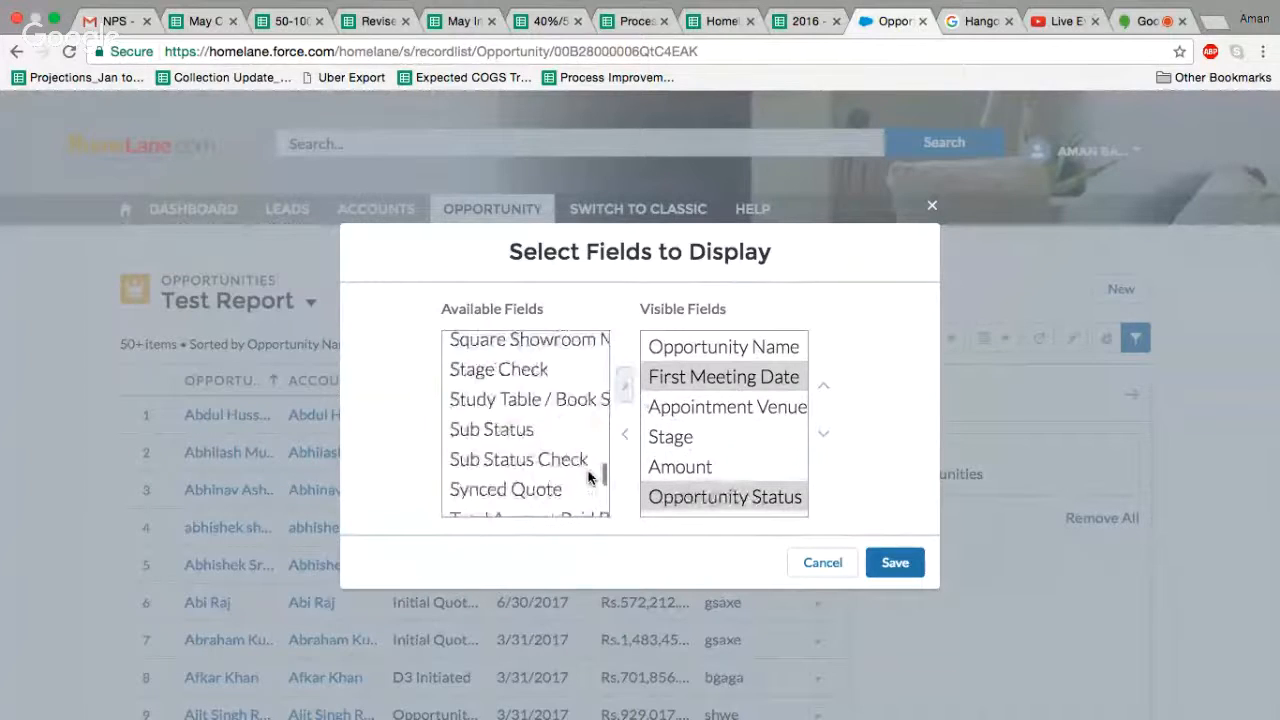
scroll(588, 478, "up", 2)
scroll(588, 478, "up", 3)
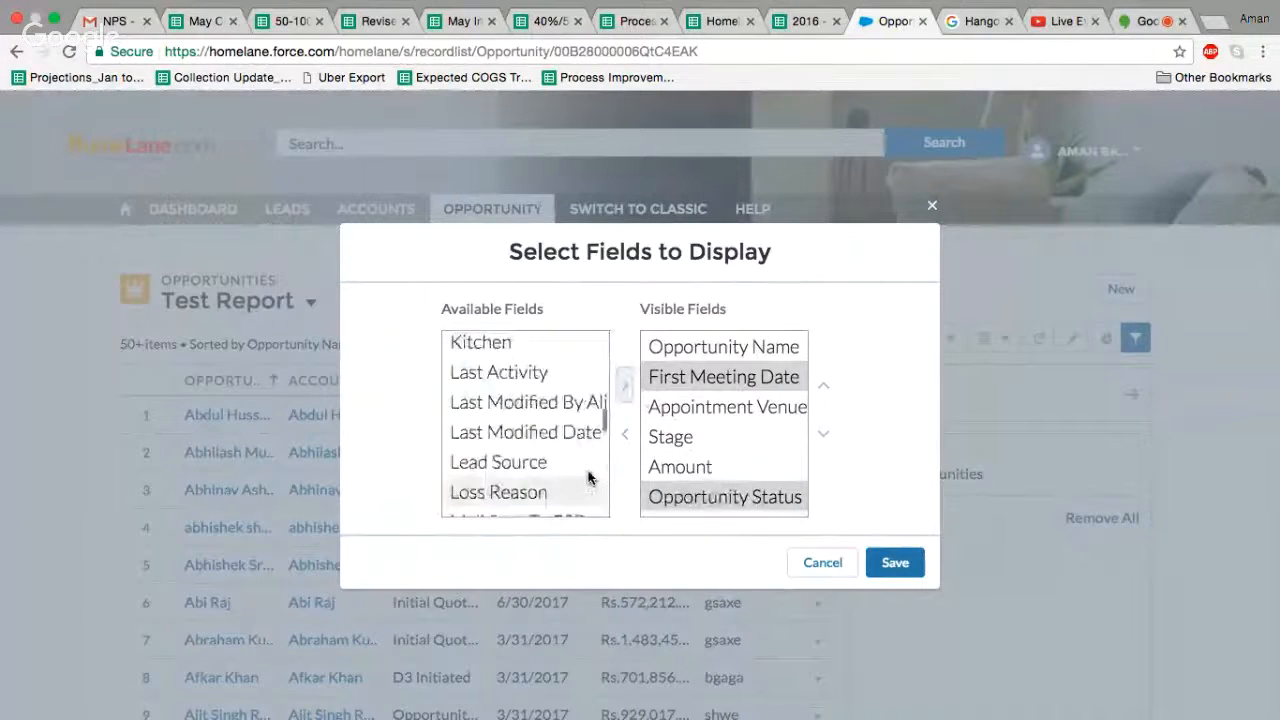
scroll(588, 478, "up", 3)
scroll(588, 478, "up", 5)
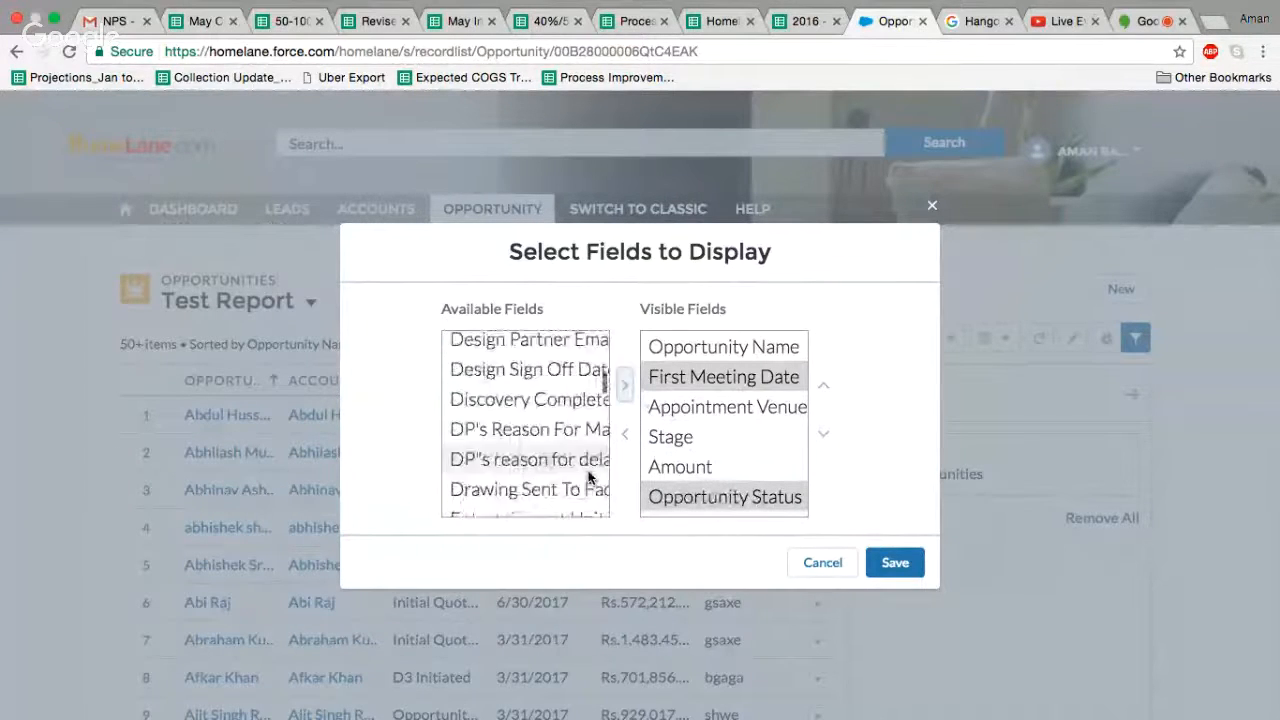
scroll(586, 420, "up", 3)
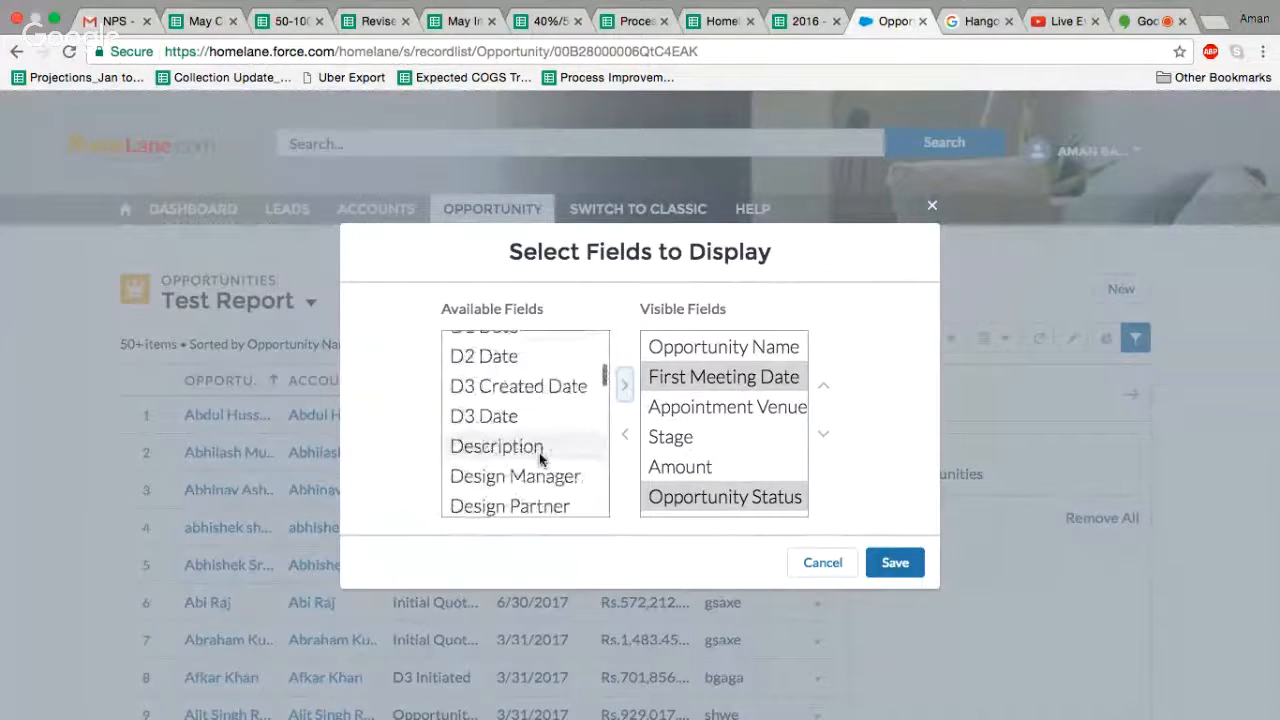
left_click(540, 452)
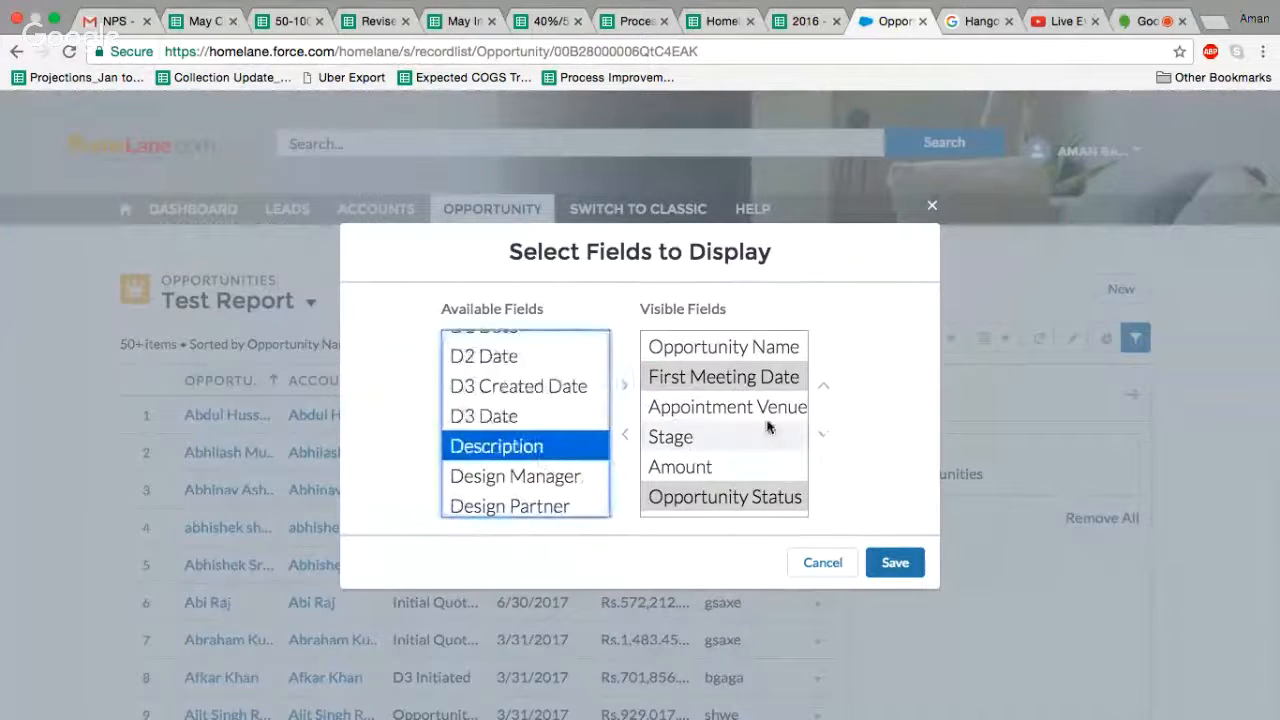
left_click(624, 388)
scroll(745, 480, "down", 2)
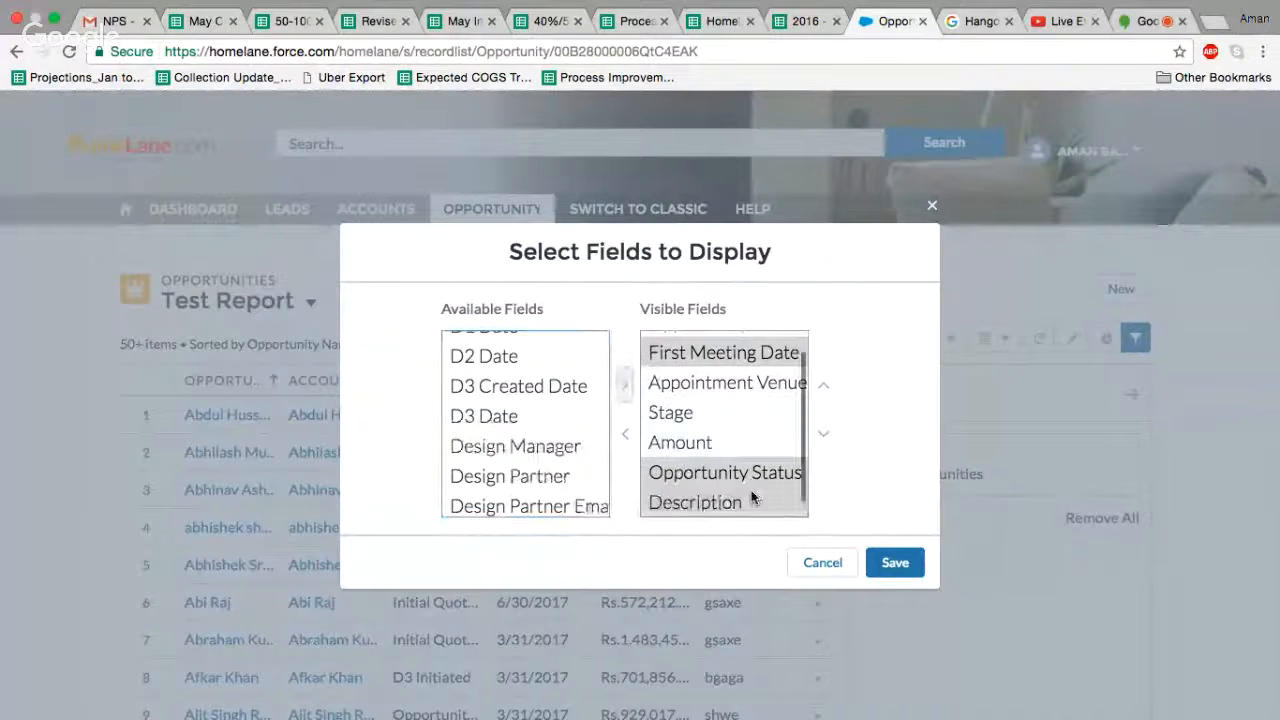
scroll(752, 492, "up", 1)
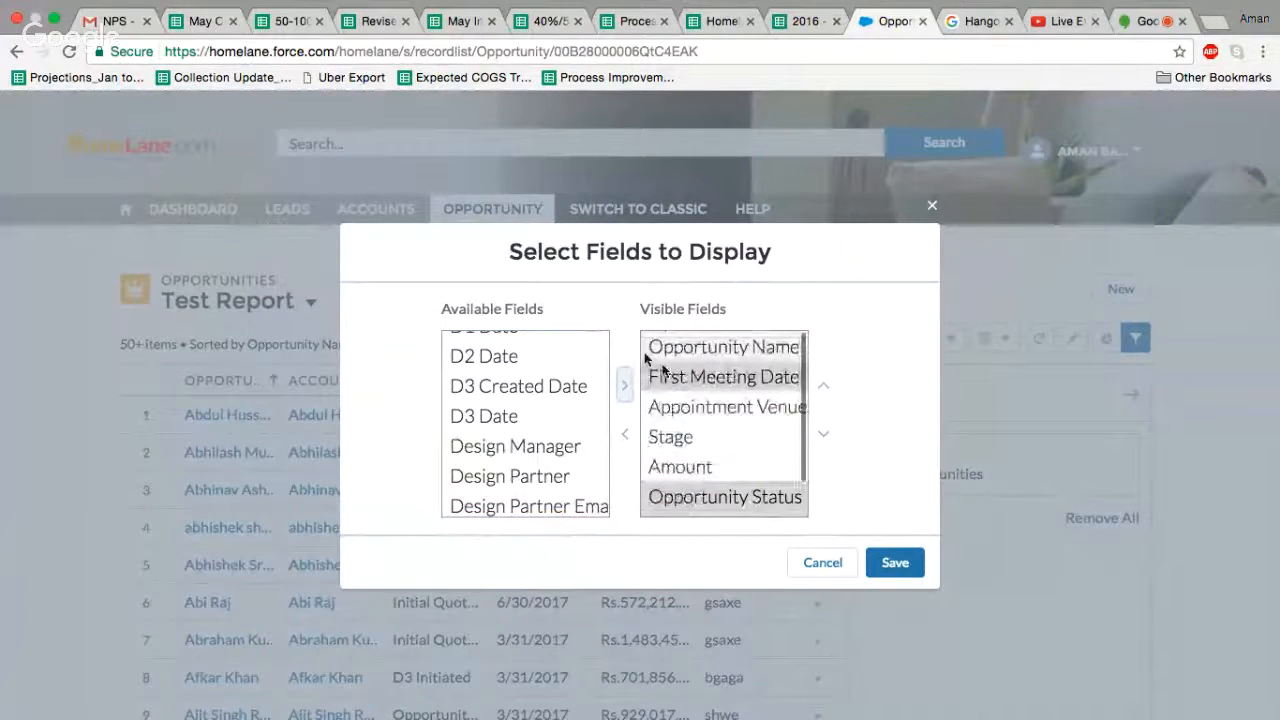
left_click(894, 568)
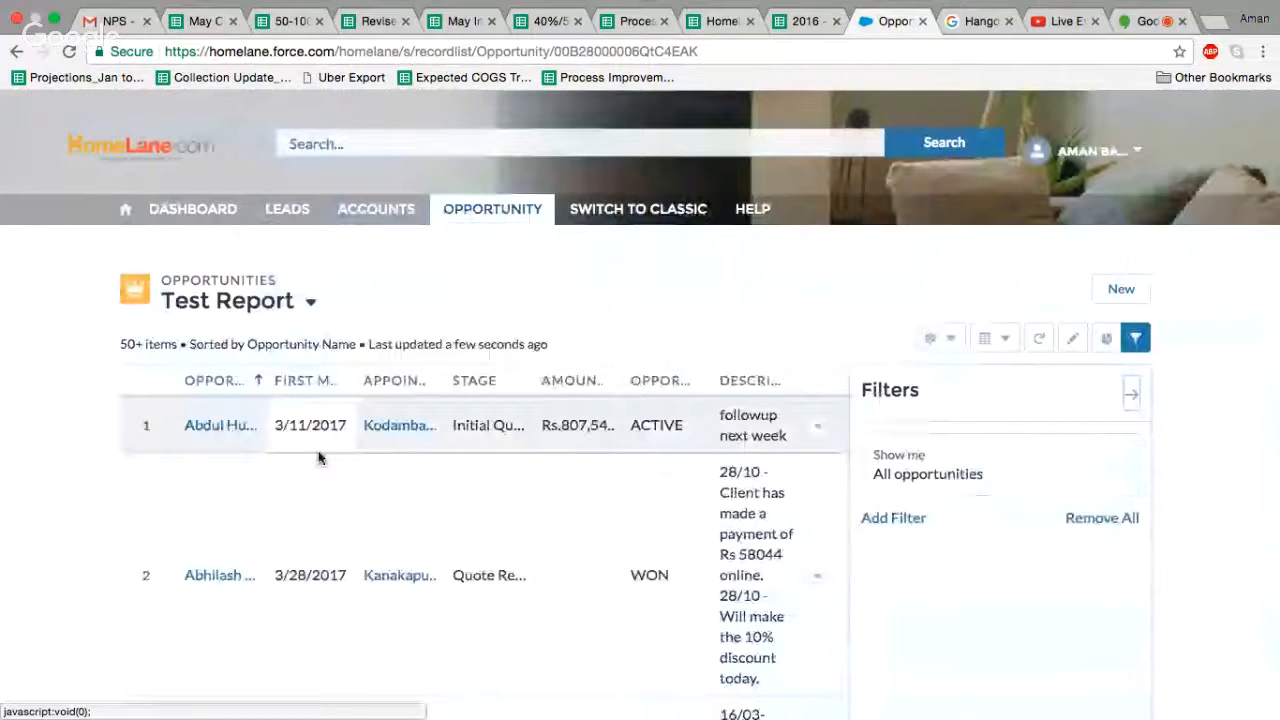
Start a new list filter based on the First Meeting Date field
scroll(455, 444, "down", 3)
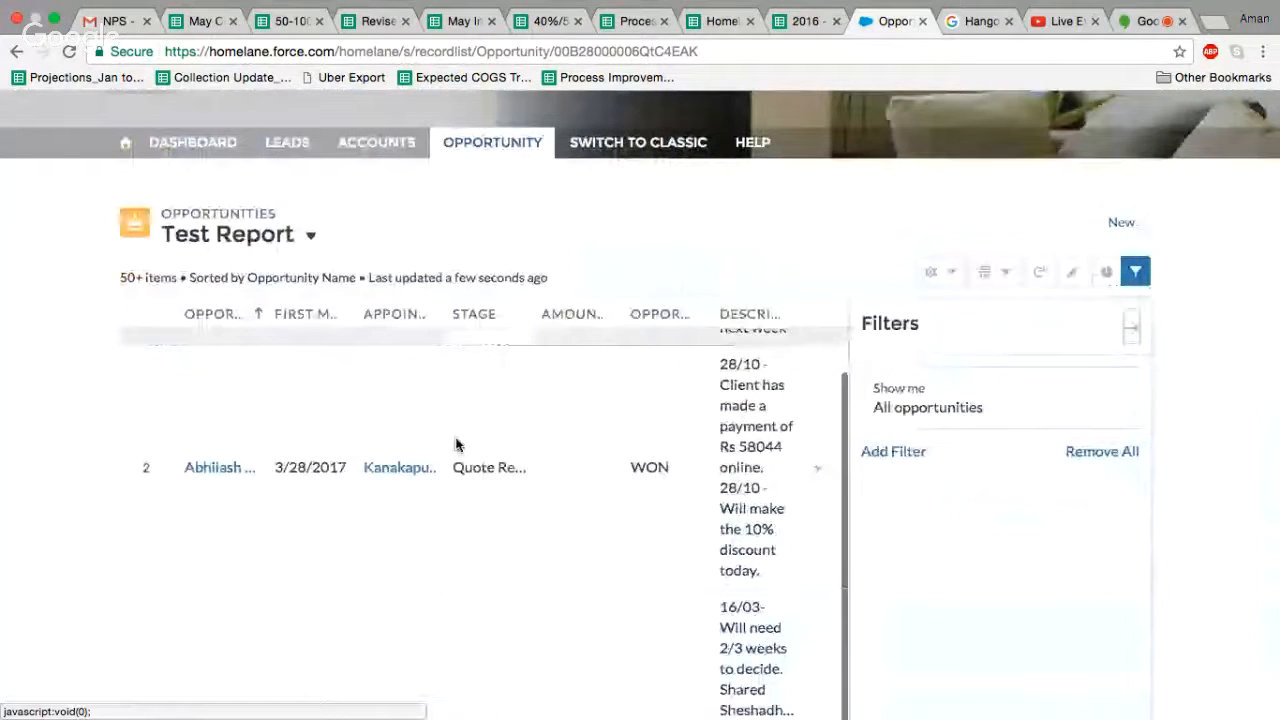
scroll(455, 444, "down", 2)
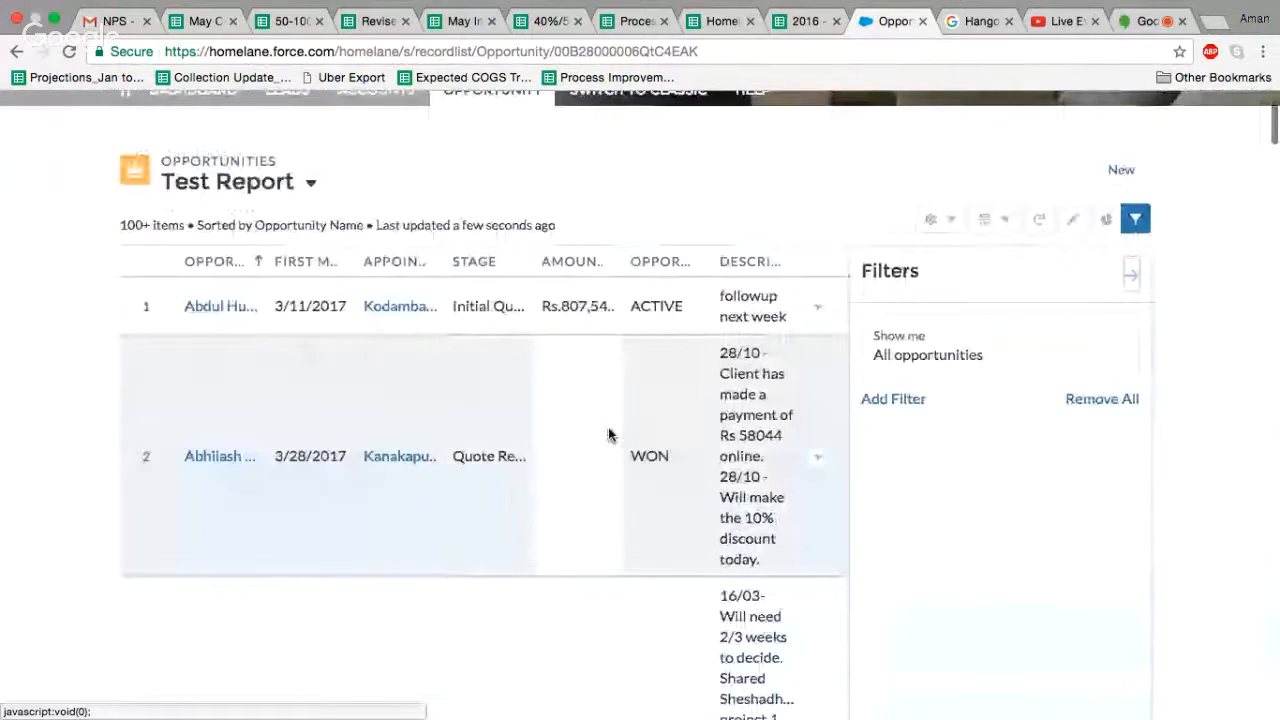
scroll(608, 434, "down", 2)
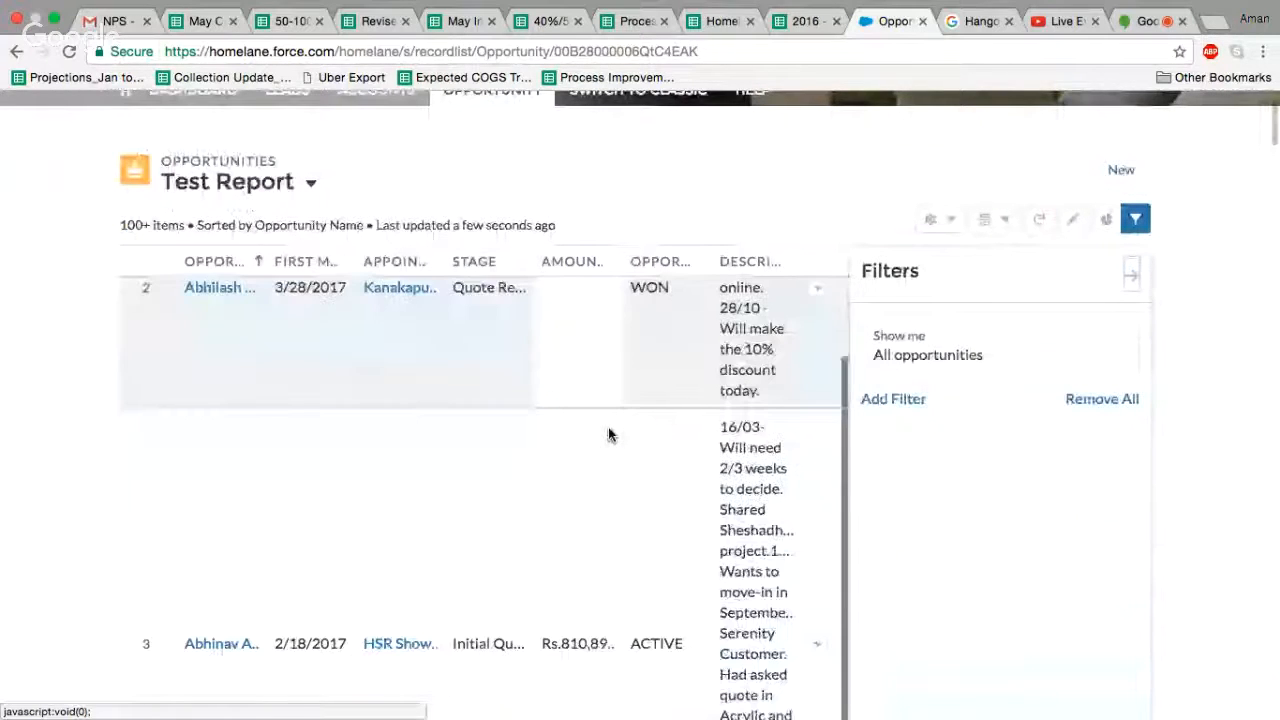
scroll(608, 434, "up", 1)
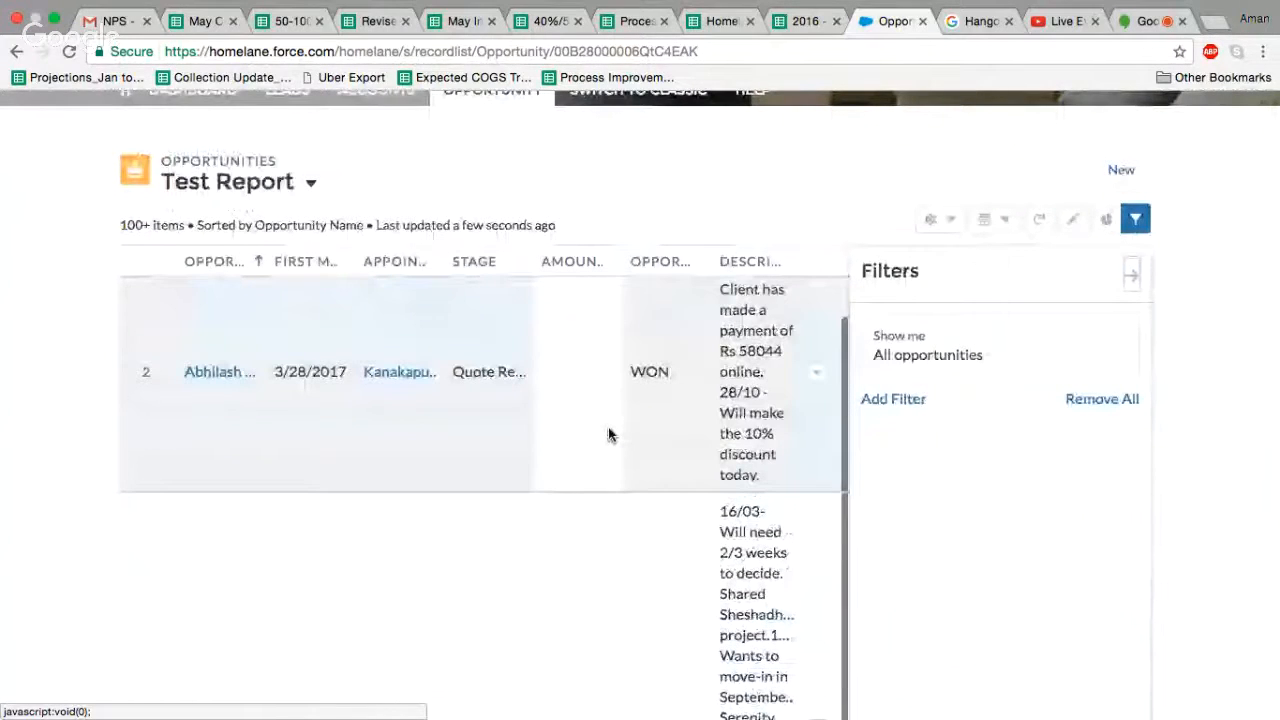
scroll(608, 434, "up", 3)
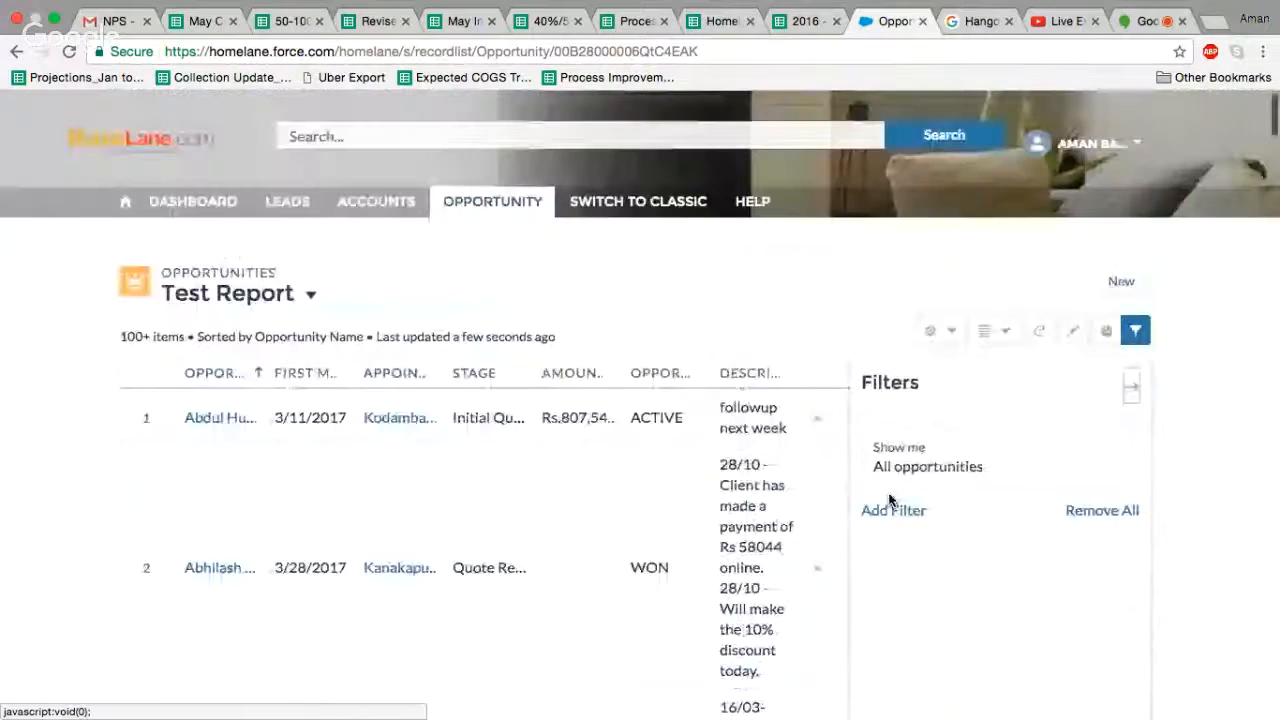
left_click(891, 505)
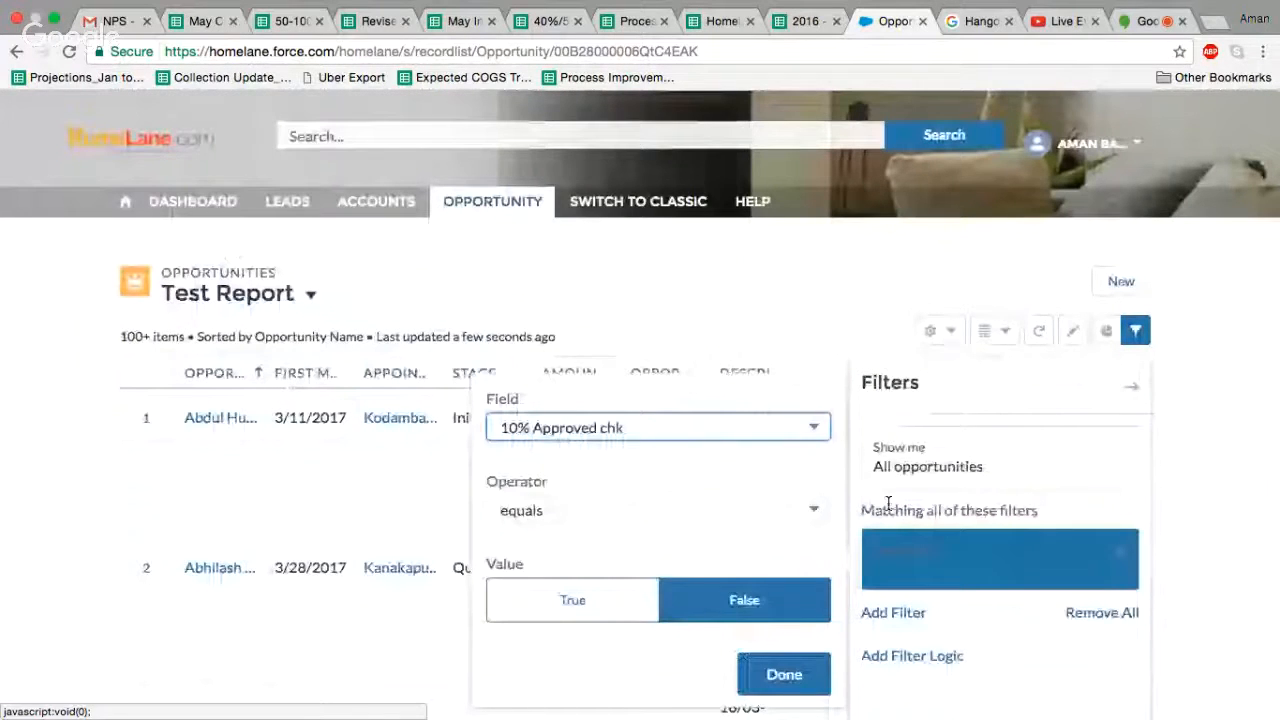
scroll(695, 352, "down", 1)
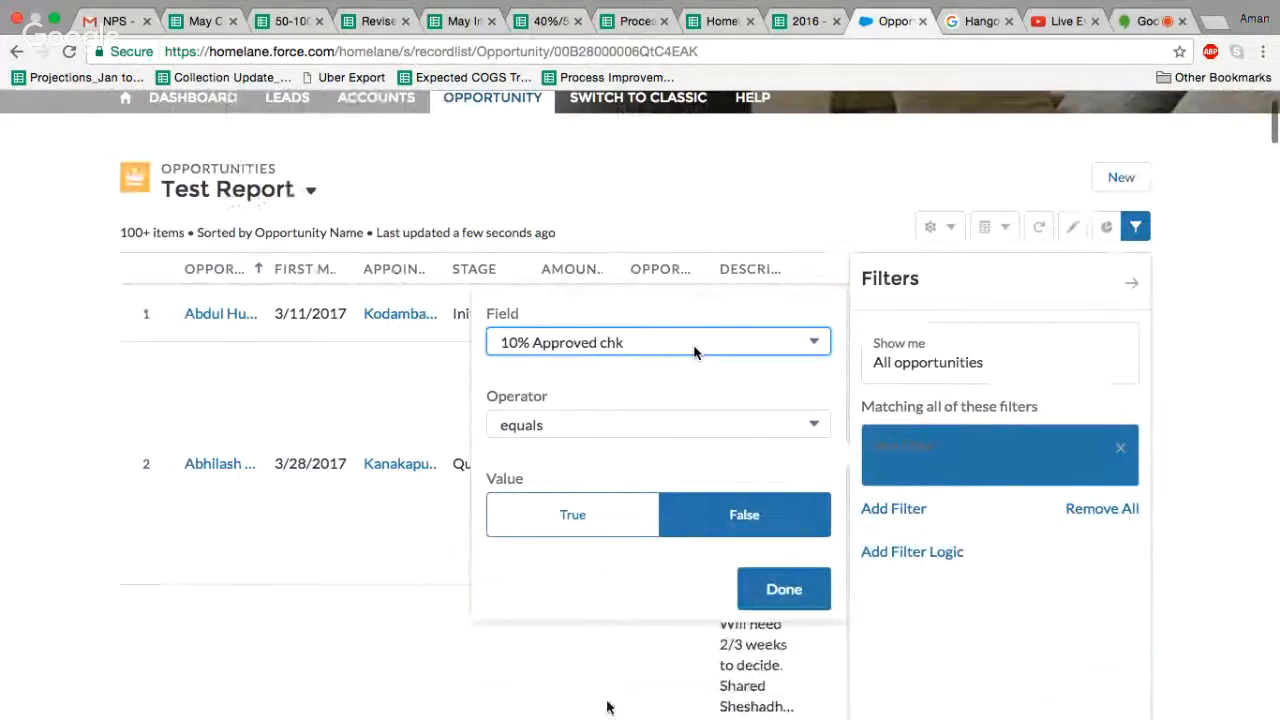
left_click(604, 574)
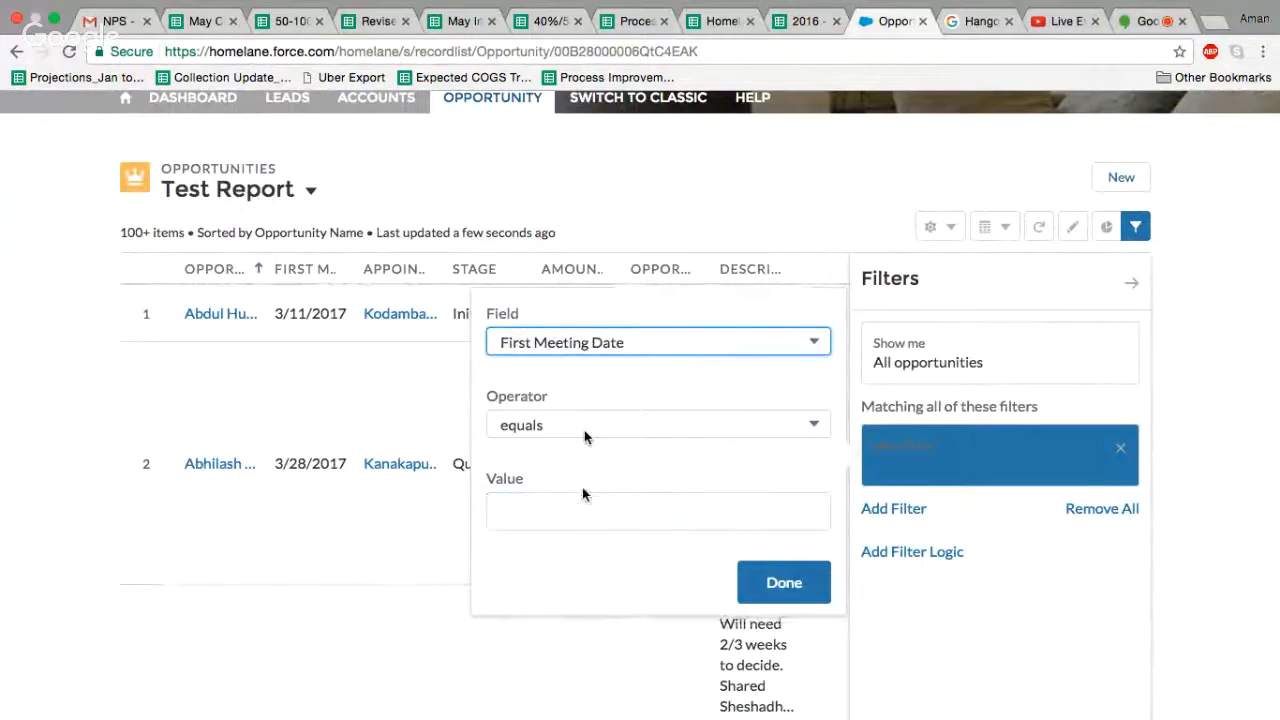
Set the First Meeting Date filter to greater or equal 04/01/2017 and save the list's filters
left_click(588, 527)
left_click(560, 510)
type("0")
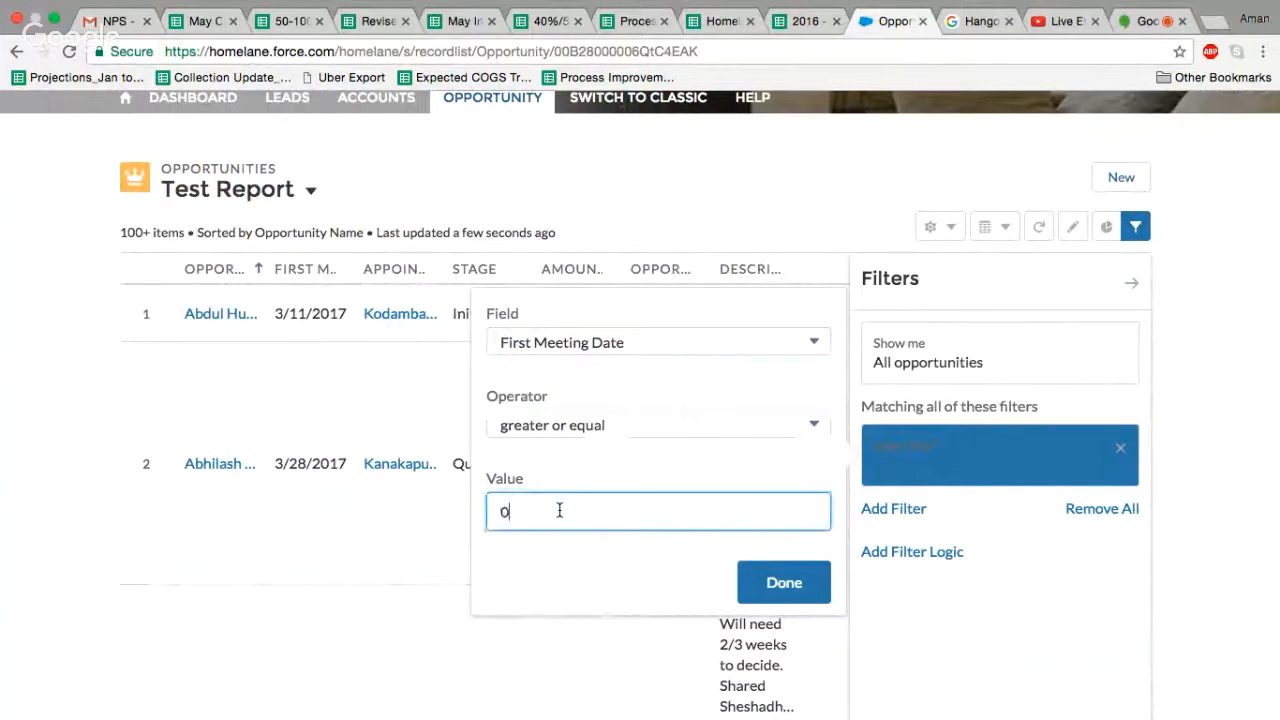
type("4/01")
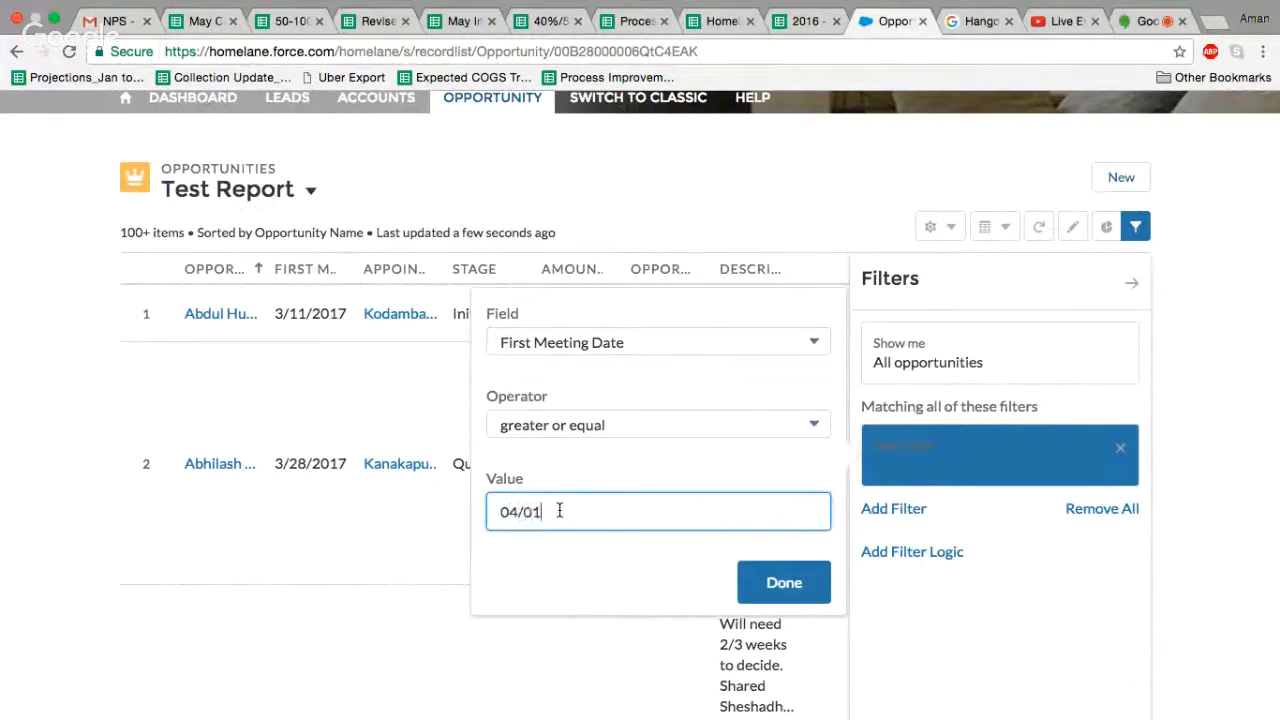
type("/2017")
left_click(782, 583)
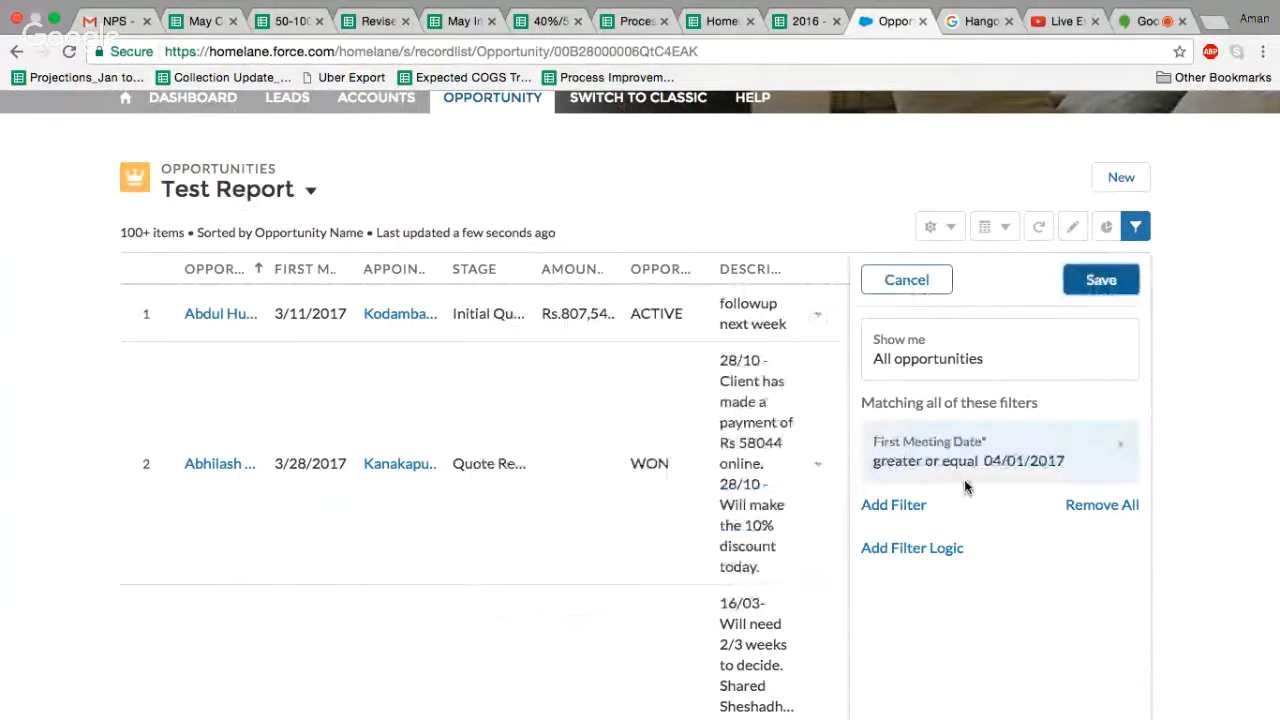
scroll(966, 487, "down", 1)
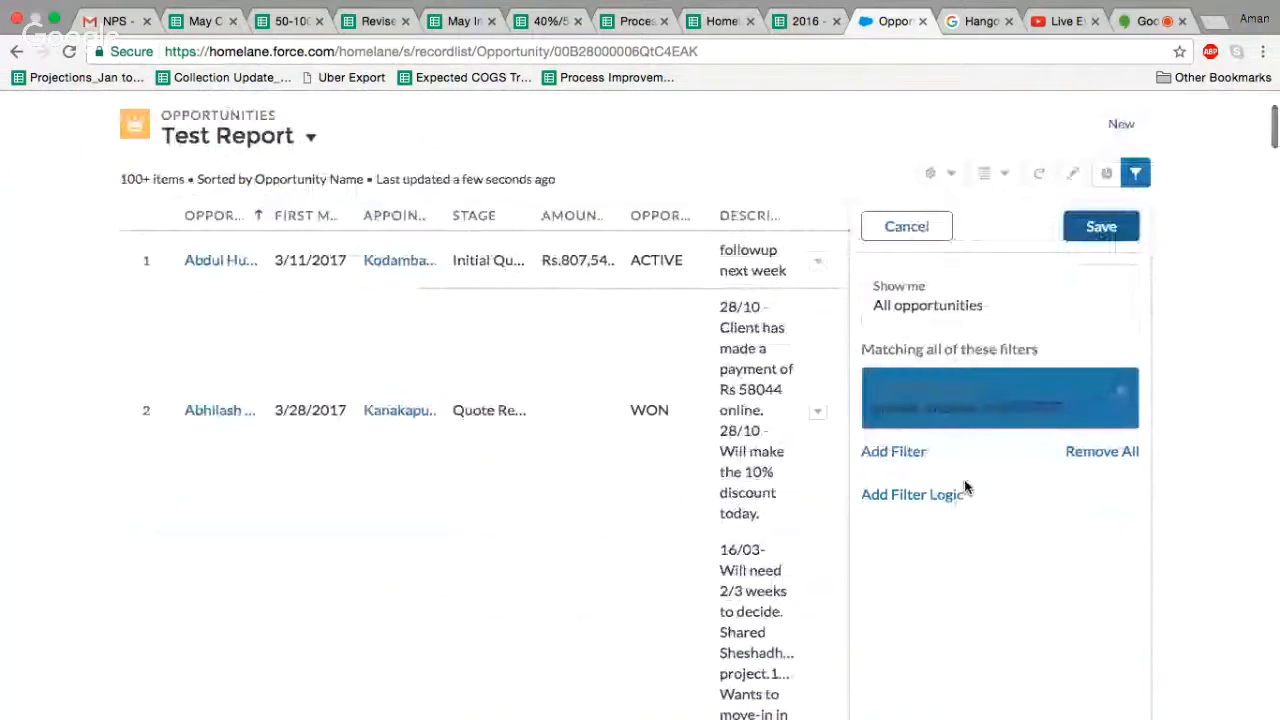
left_click(1088, 219)
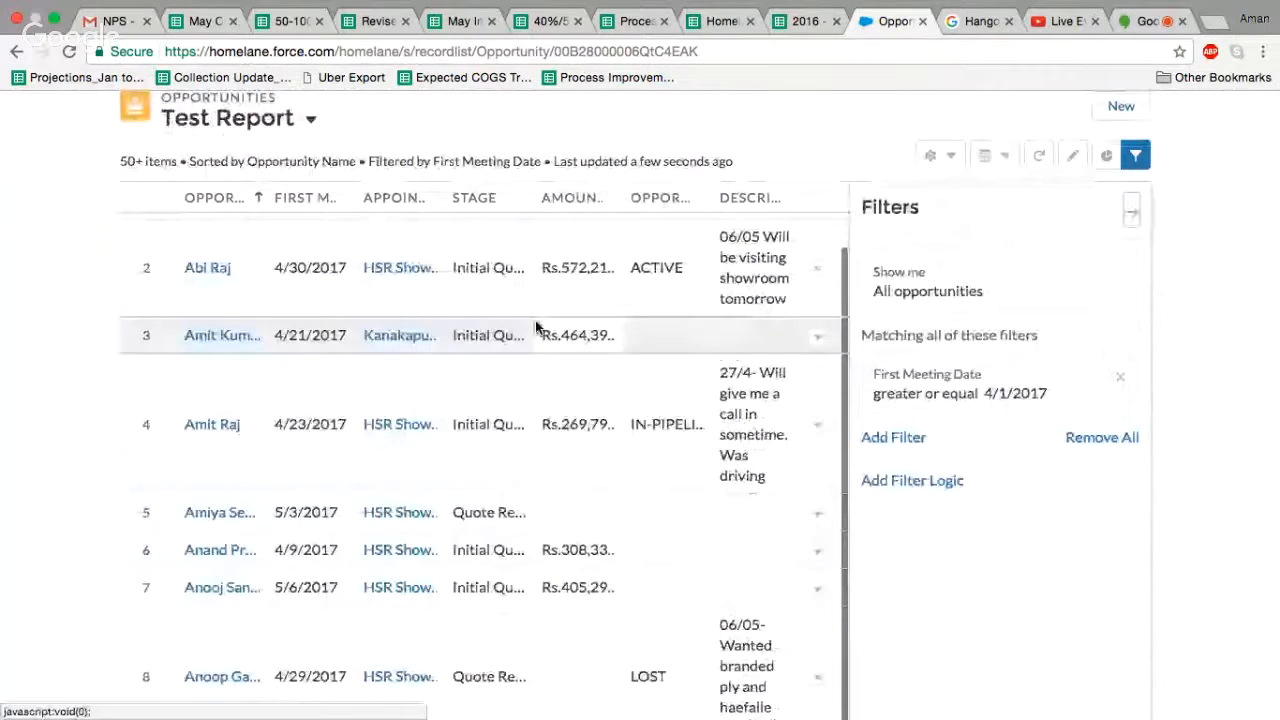
Add a second filter with Stage equals Quote Required and save the list's filters
scroll(374, 481, "up", 3)
scroll(374, 488, "down", 5)
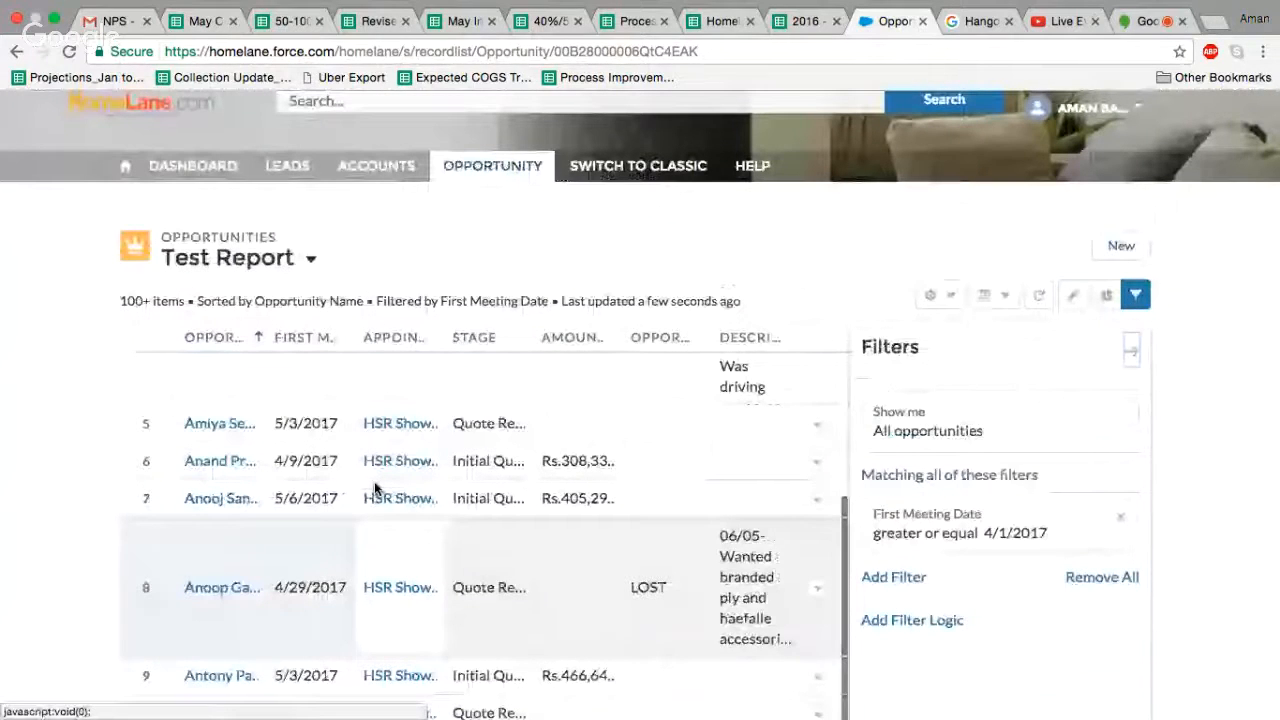
scroll(374, 488, "up", 5)
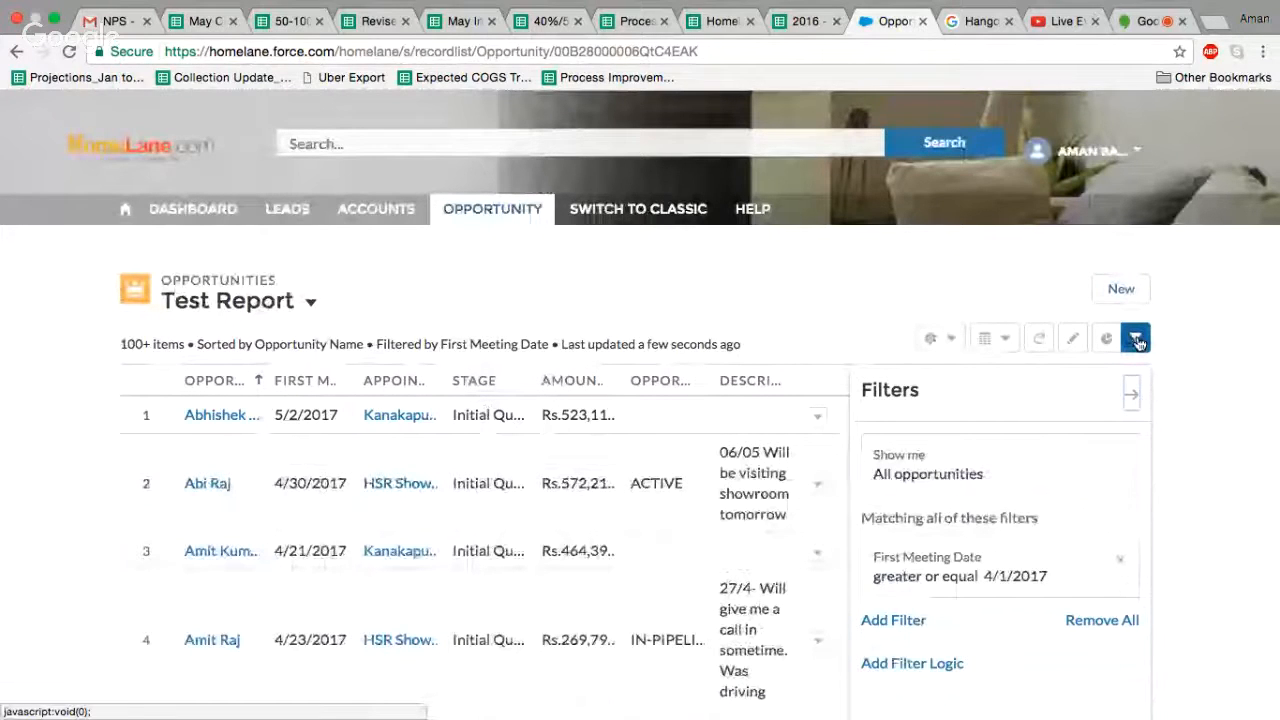
scroll(973, 556, "down", 2)
left_click(893, 530)
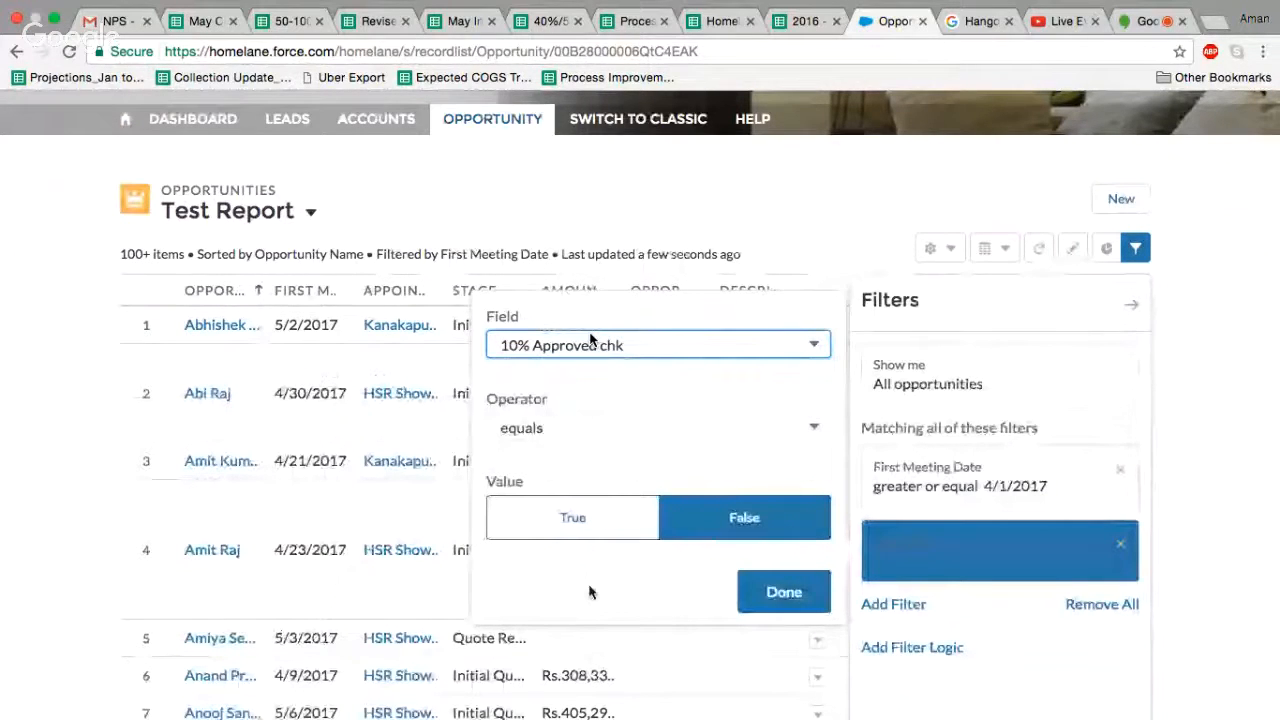
left_click(588, 460)
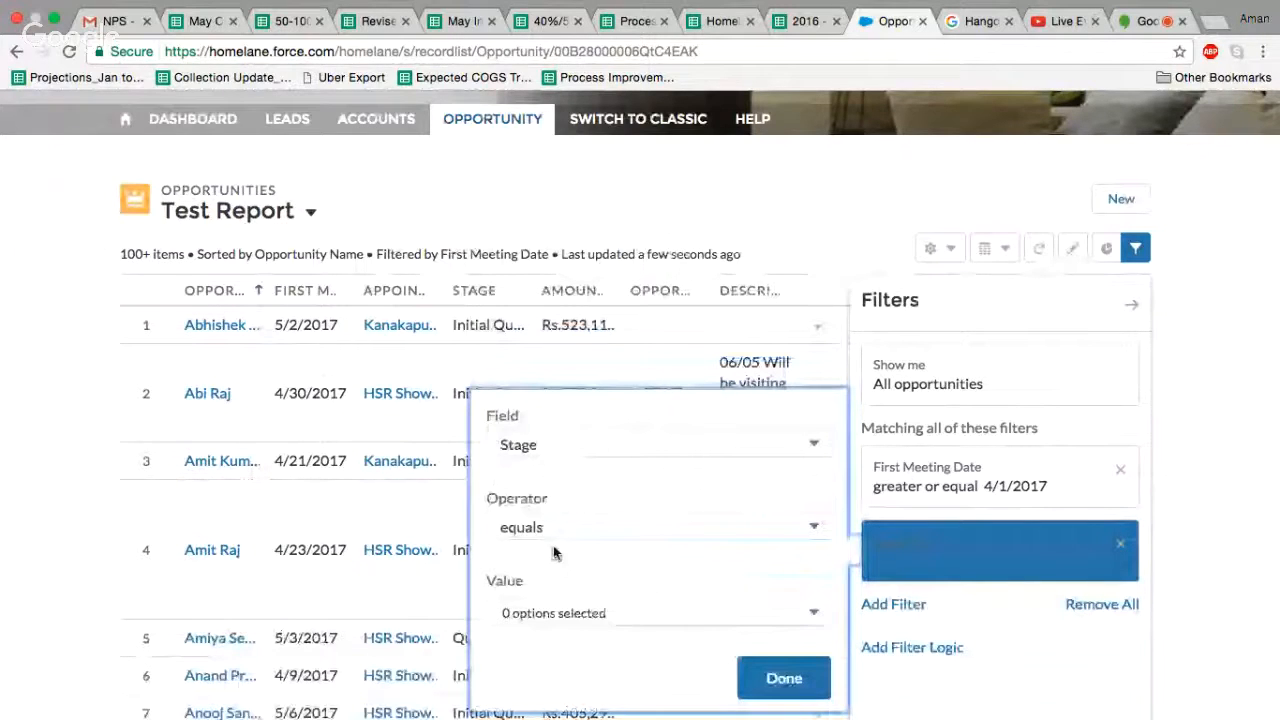
left_click(548, 615)
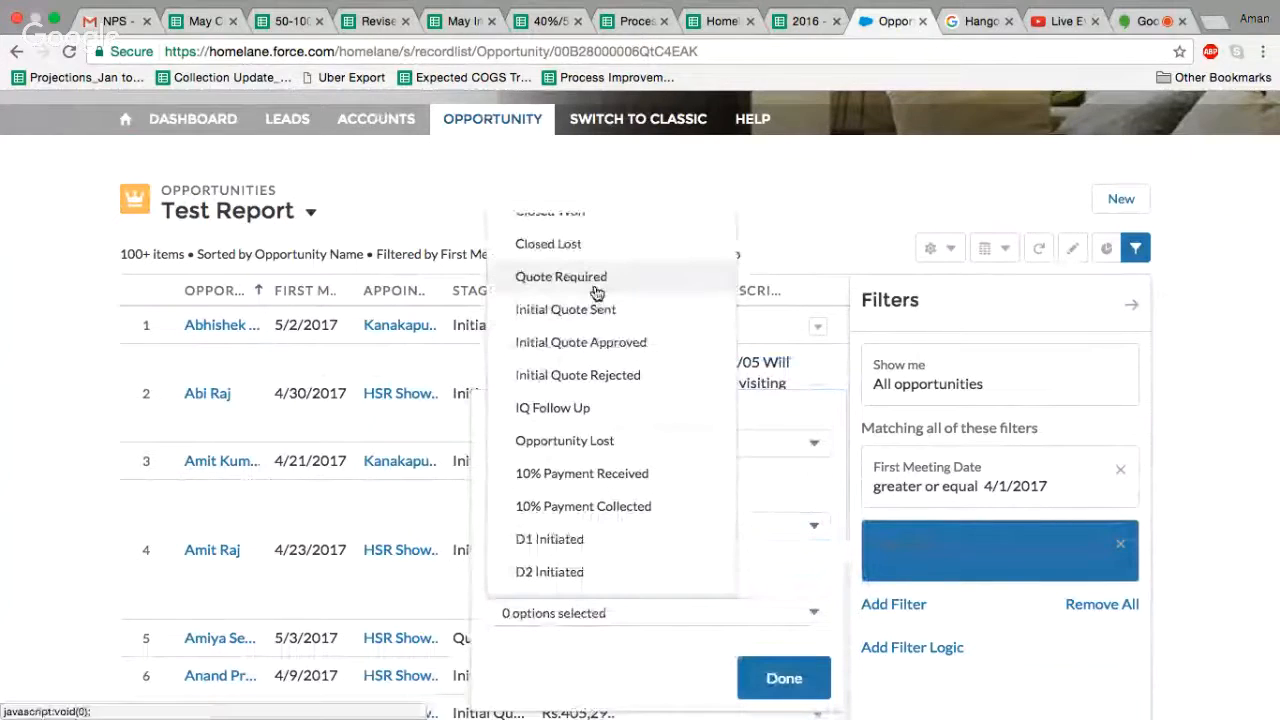
left_click(596, 290)
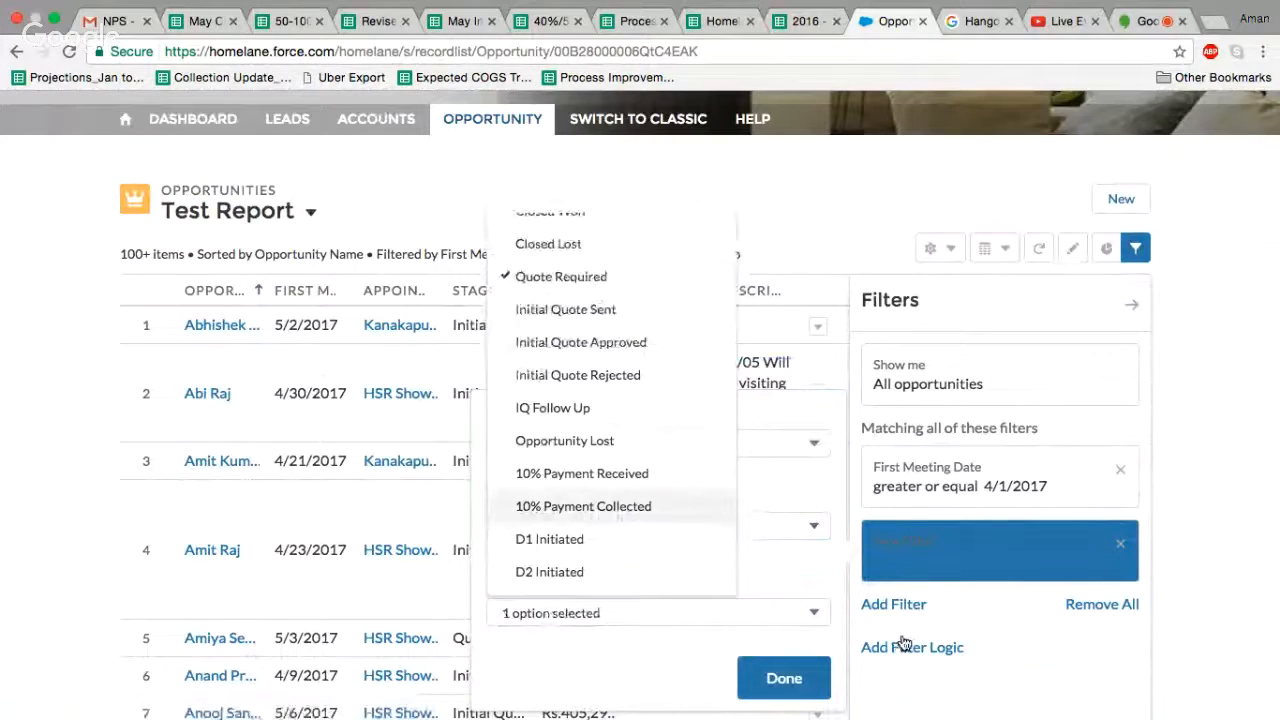
left_click(772, 680)
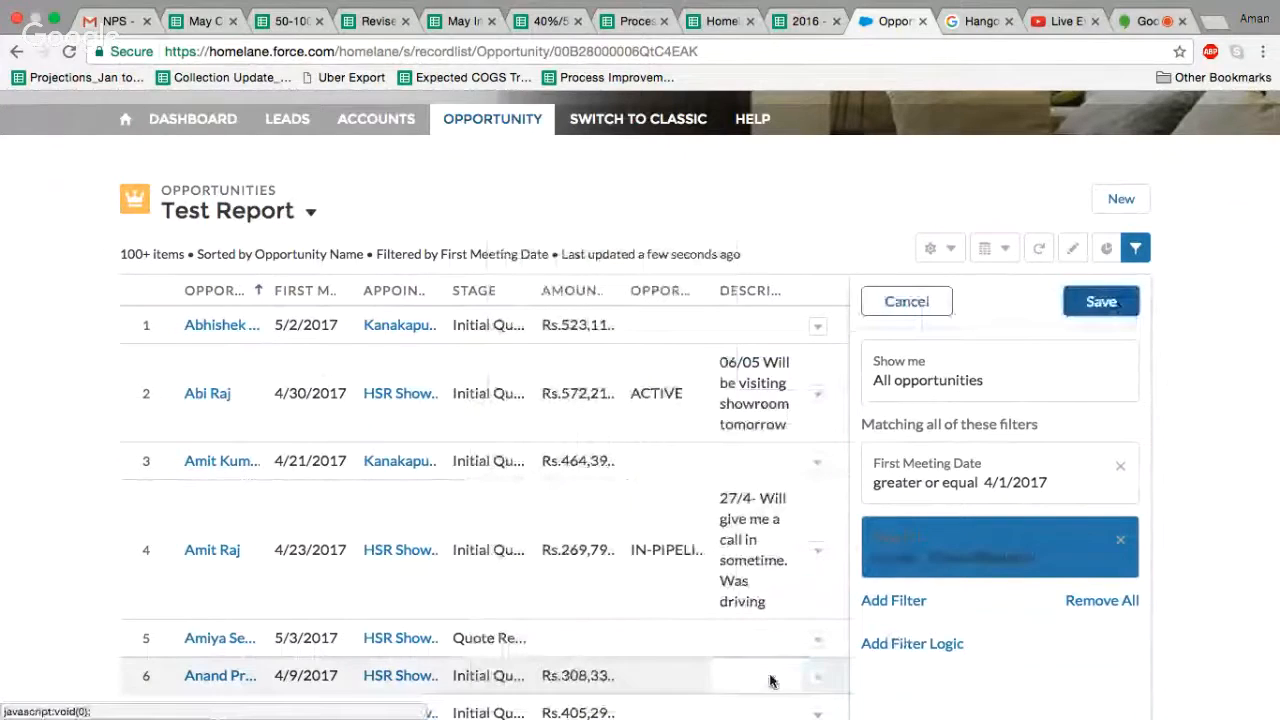
left_click(1097, 306)
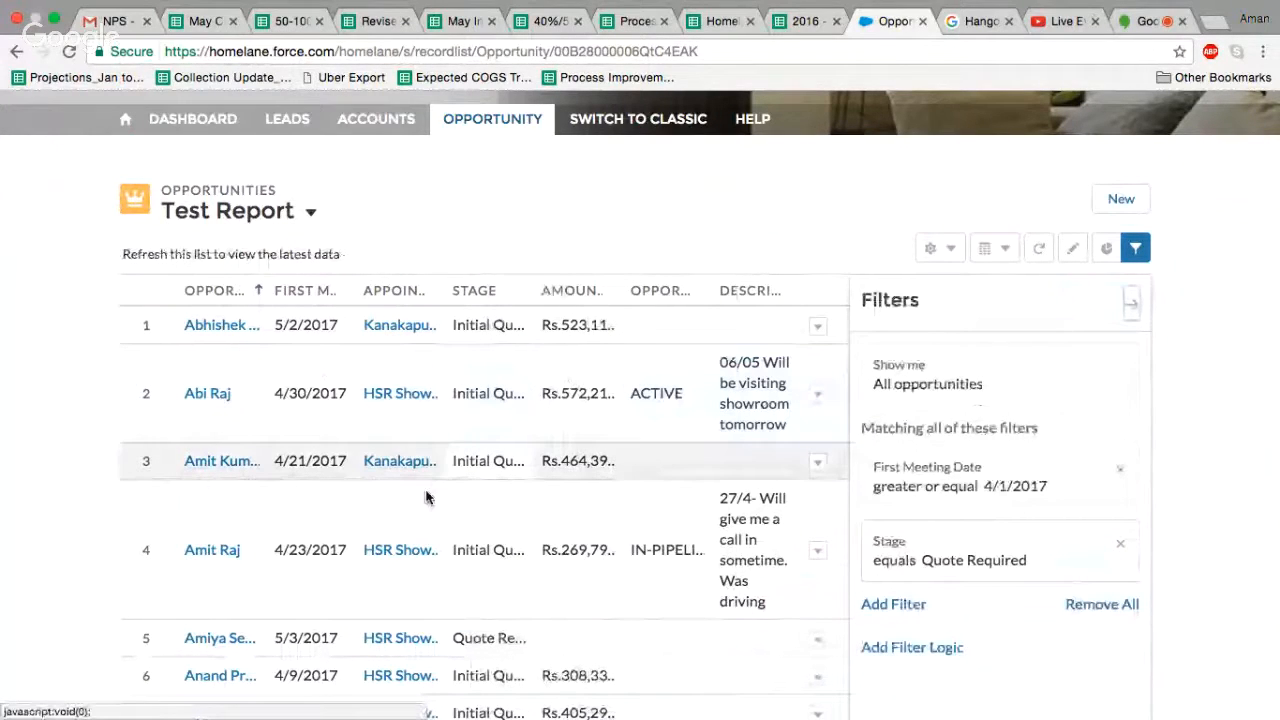
Look through the filtered opportunities, checking their First Meeting Date, Stage, status and description
scroll(425, 497, "down", 5)
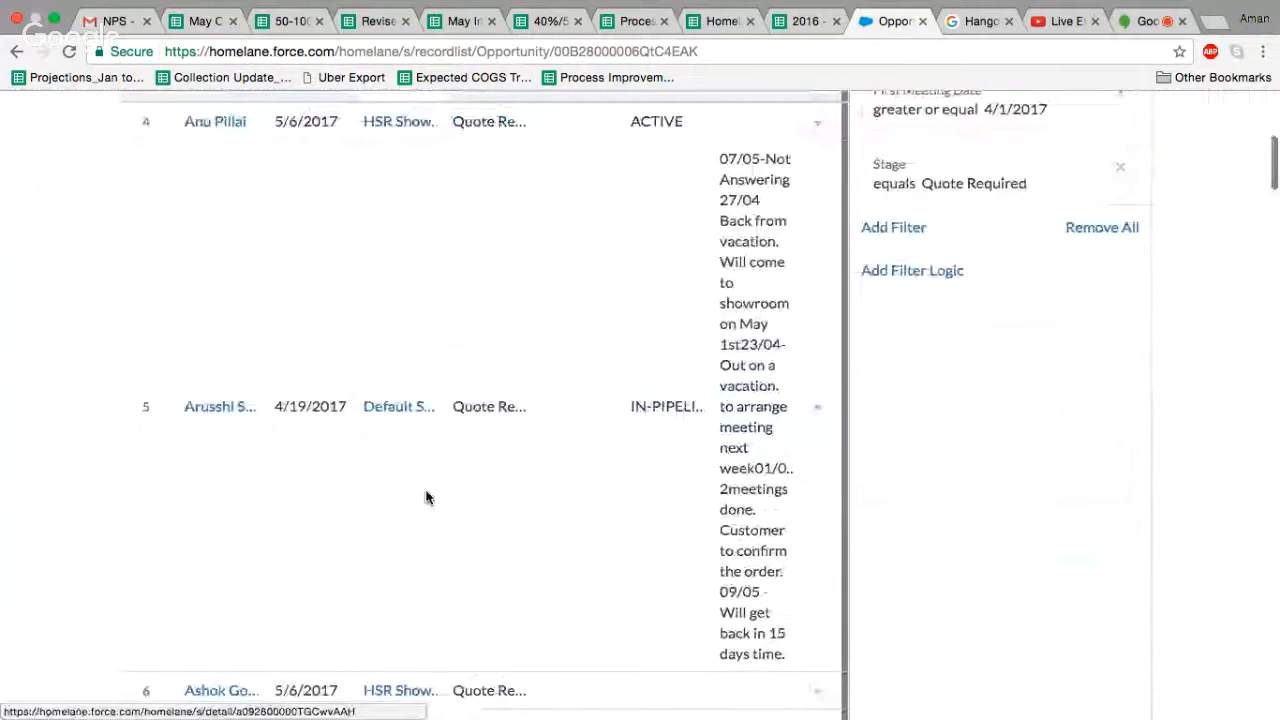
scroll(425, 497, "up", 6)
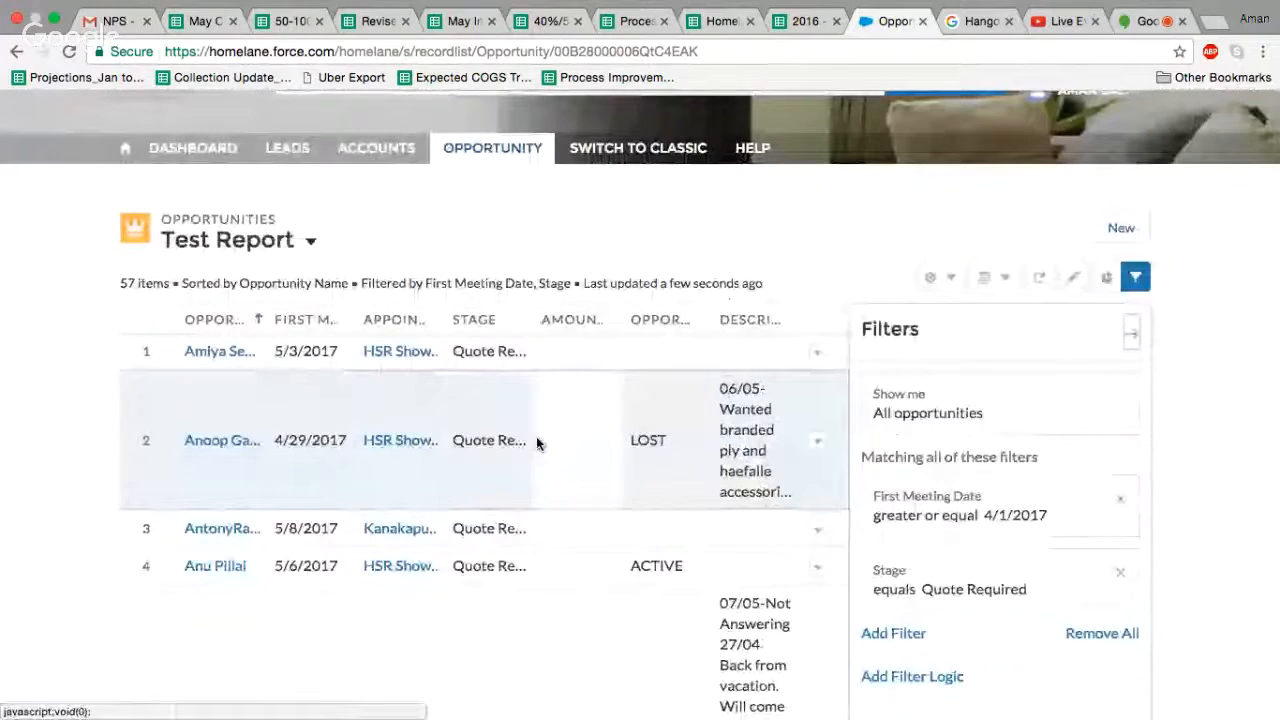
scroll(495, 432, "down", 5)
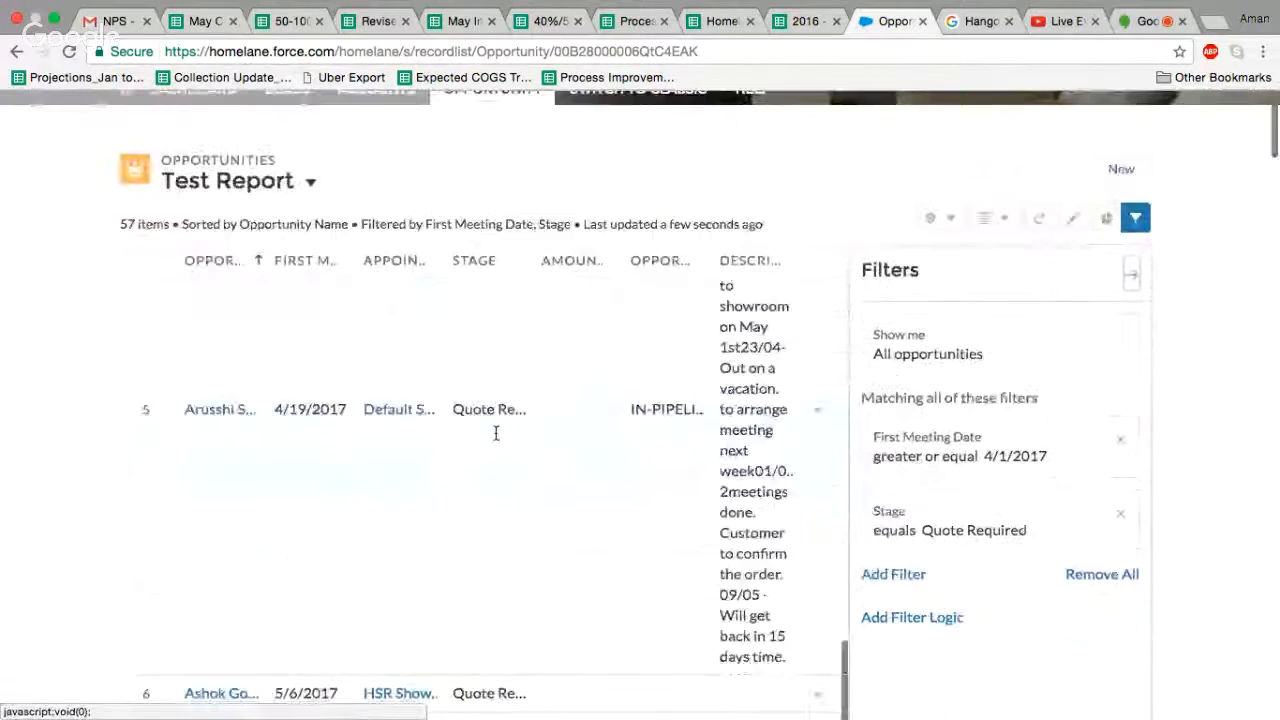
scroll(495, 433, "down", 4)
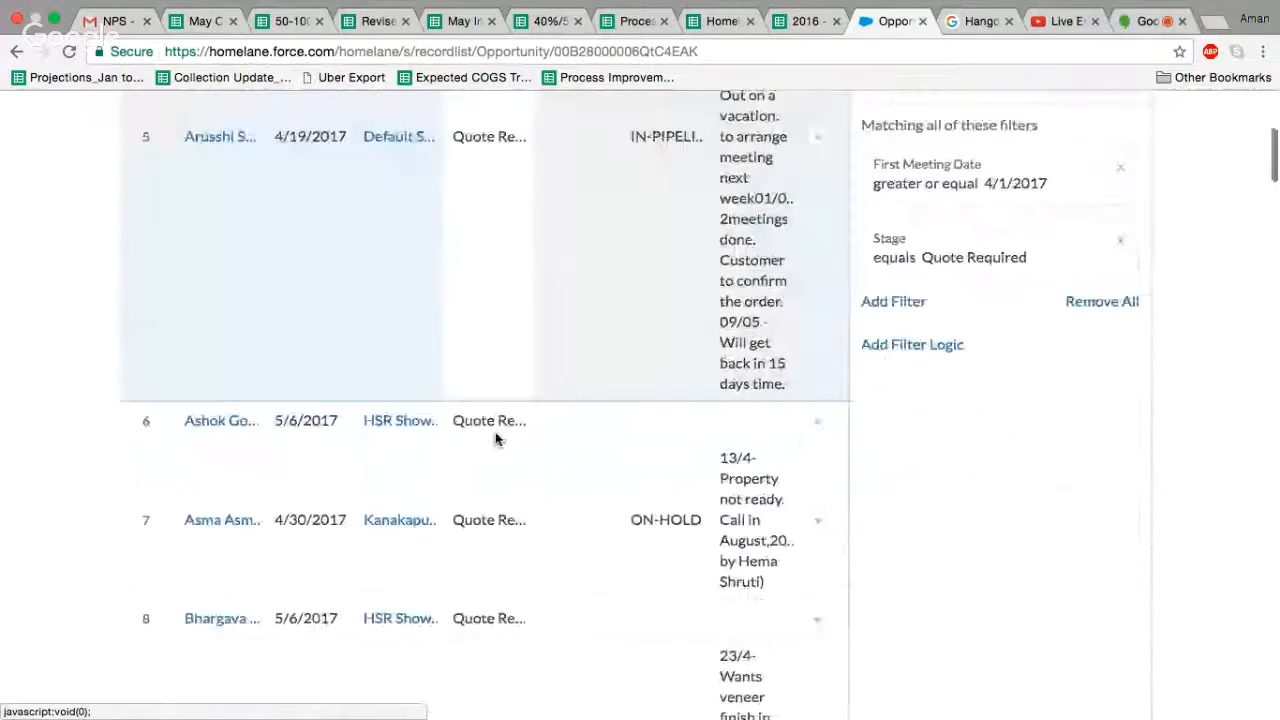
scroll(495, 437, "down", 3)
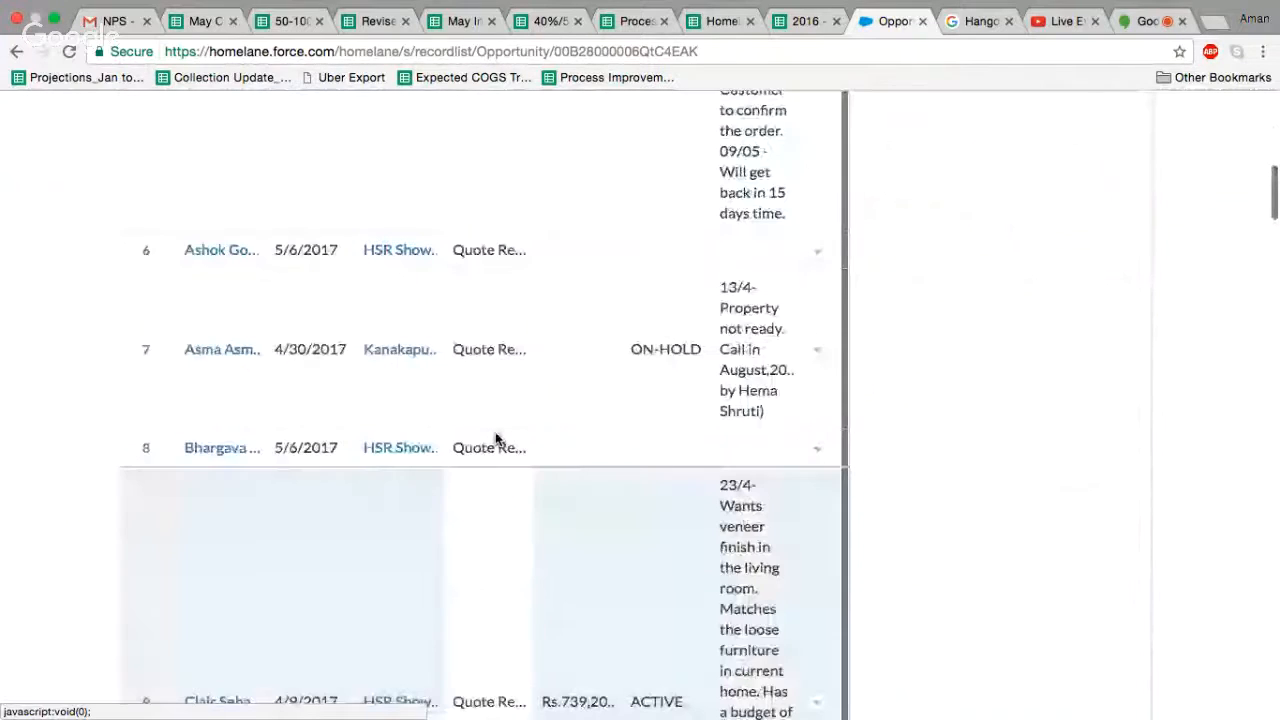
scroll(495, 437, "up", 3)
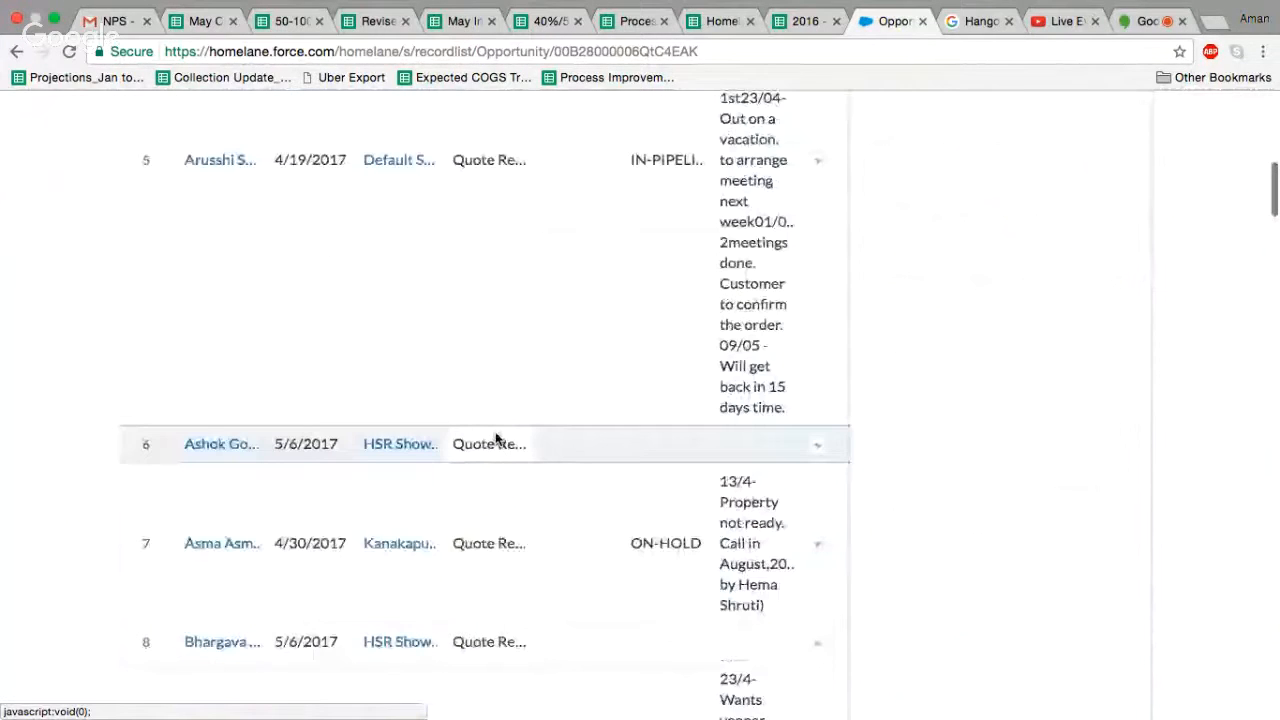
Close the Filters pane so the Test Report list uses the full page width
scroll(495, 437, "up", 5)
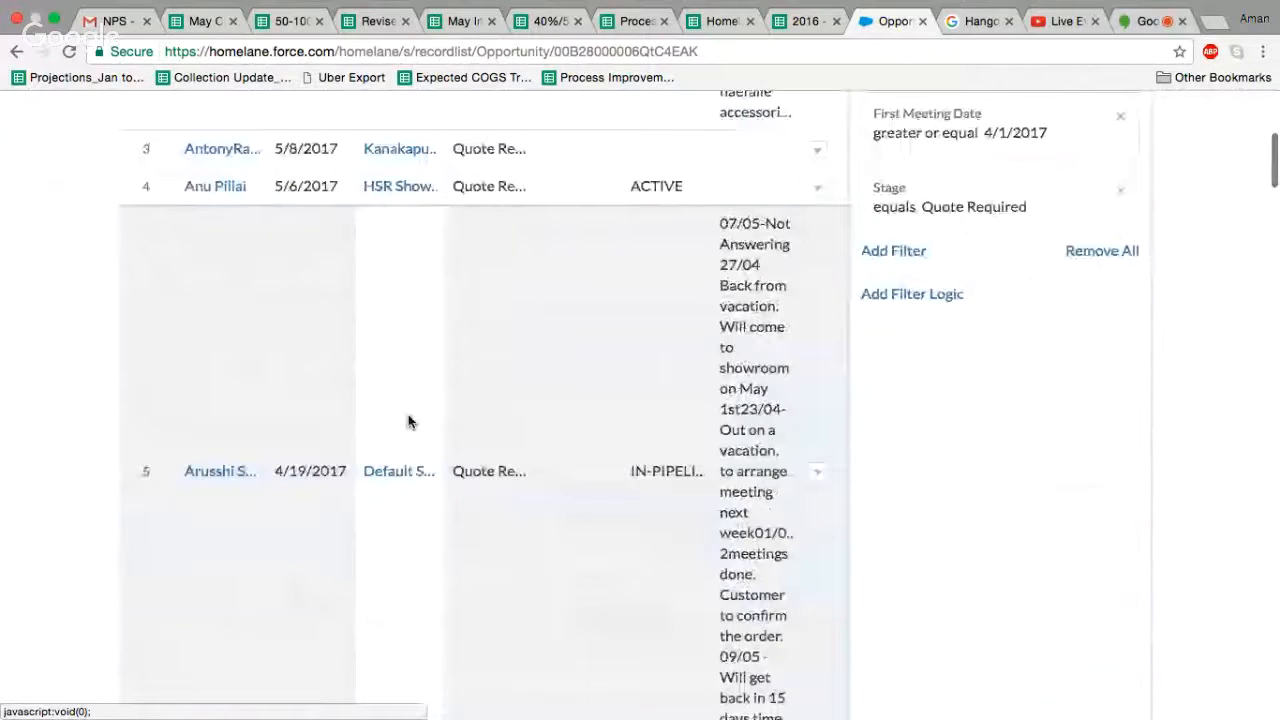
scroll(408, 421, "up", 5)
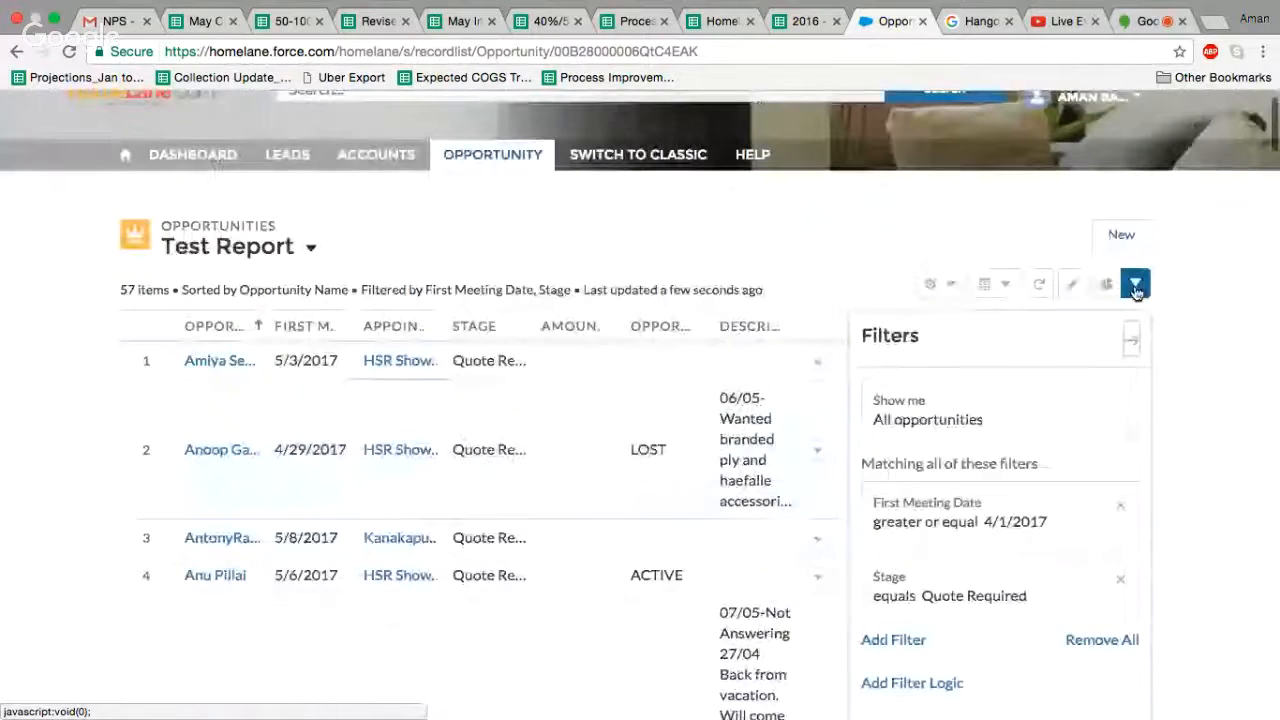
left_click(1135, 286)
Look through the Test Report opportunities, checking their showroom, Stage, Amount, status and description
scroll(643, 380, "down", 1)
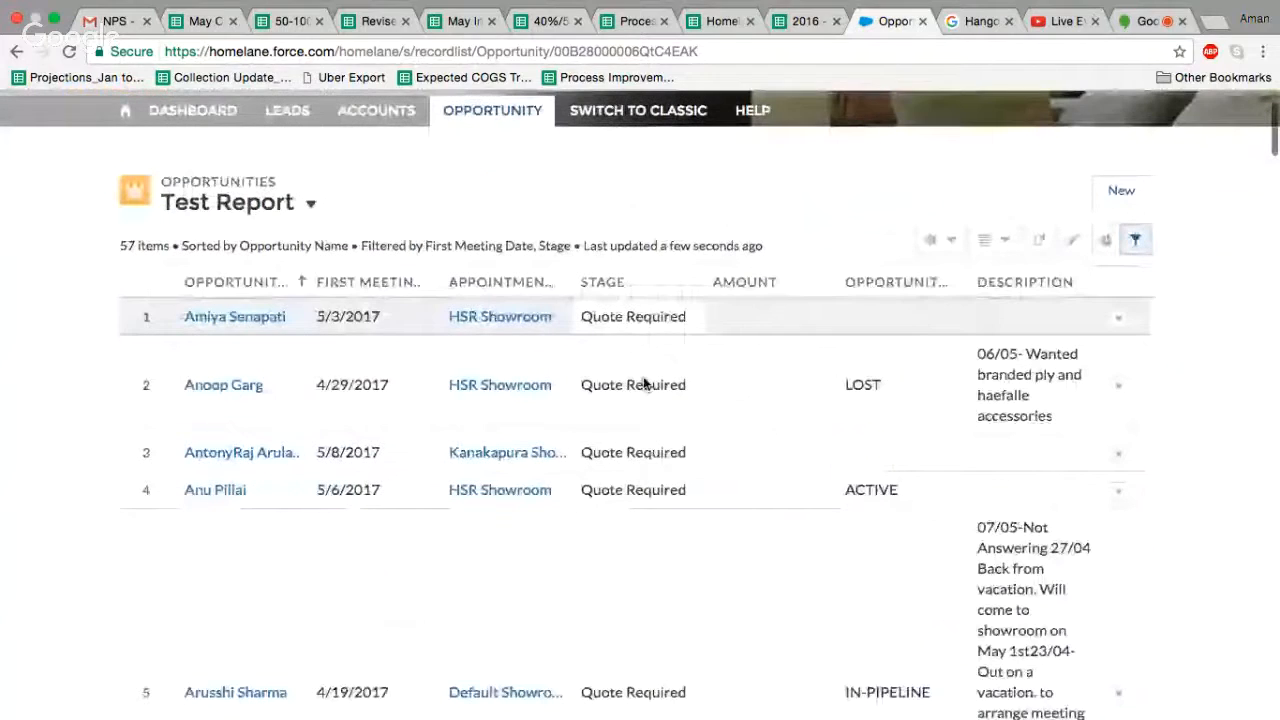
scroll(643, 383, "down", 5)
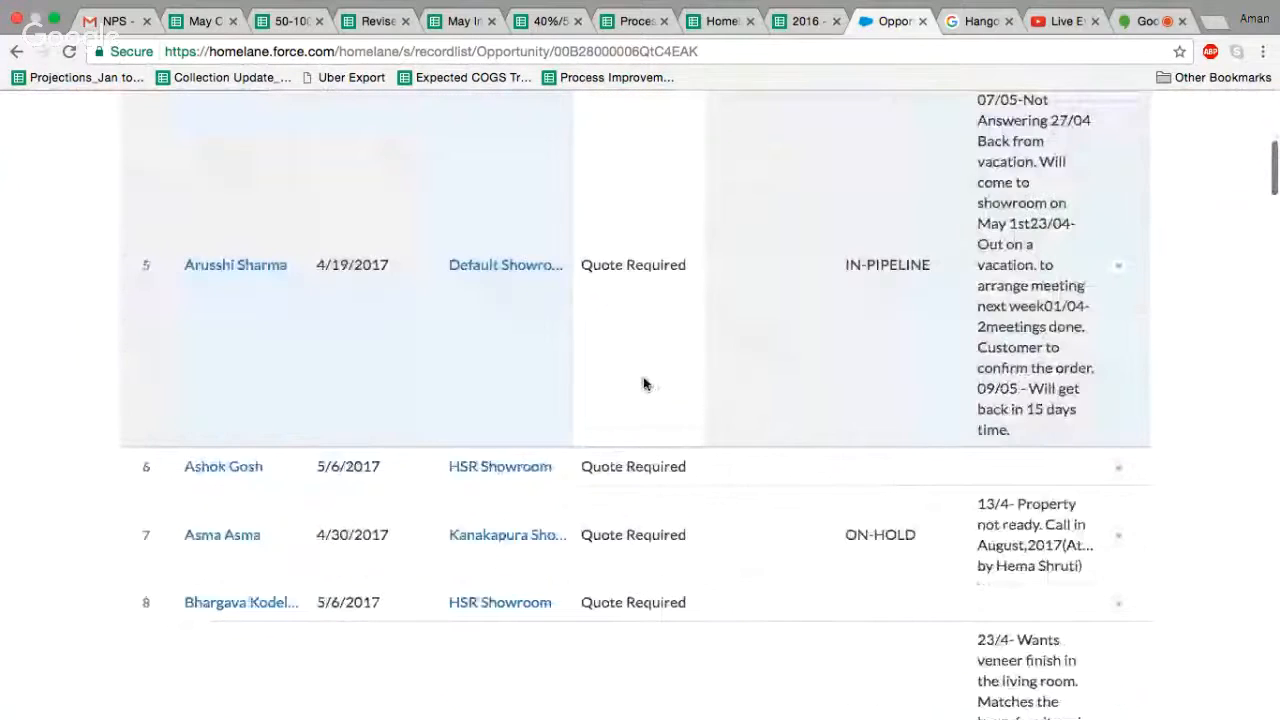
scroll(643, 384, "up", 5)
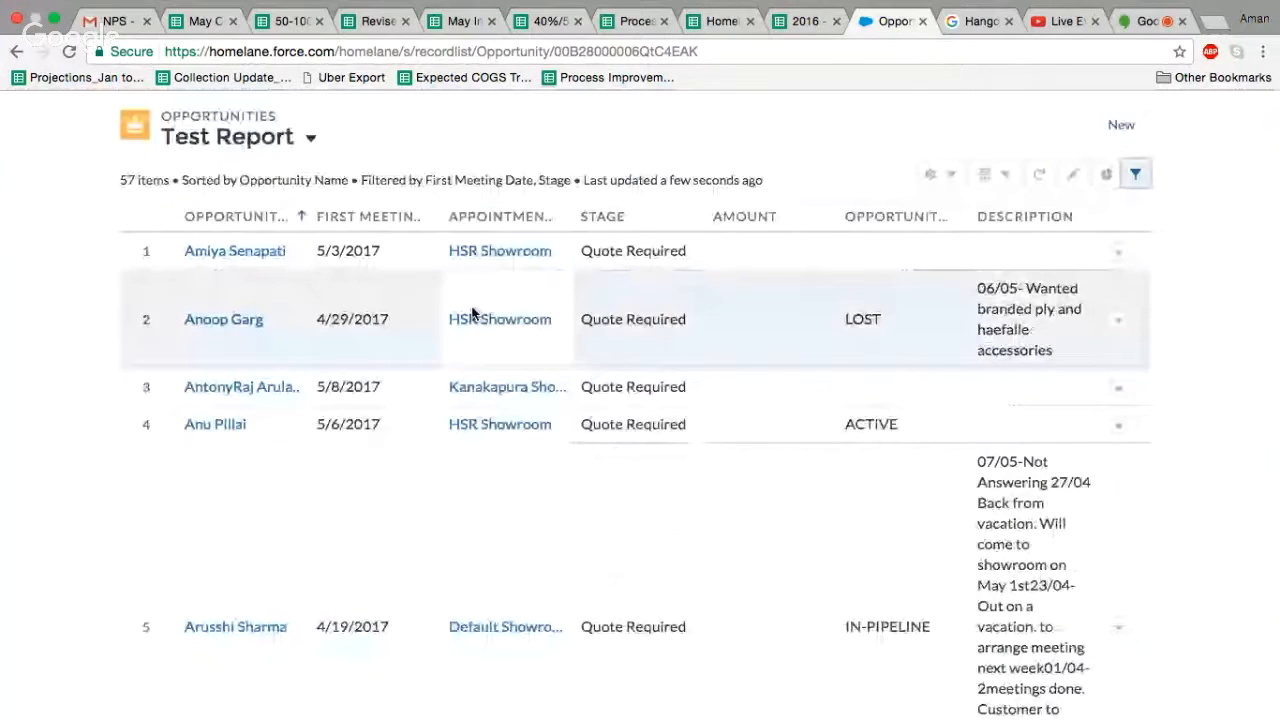
scroll(500, 380, "up", 1)
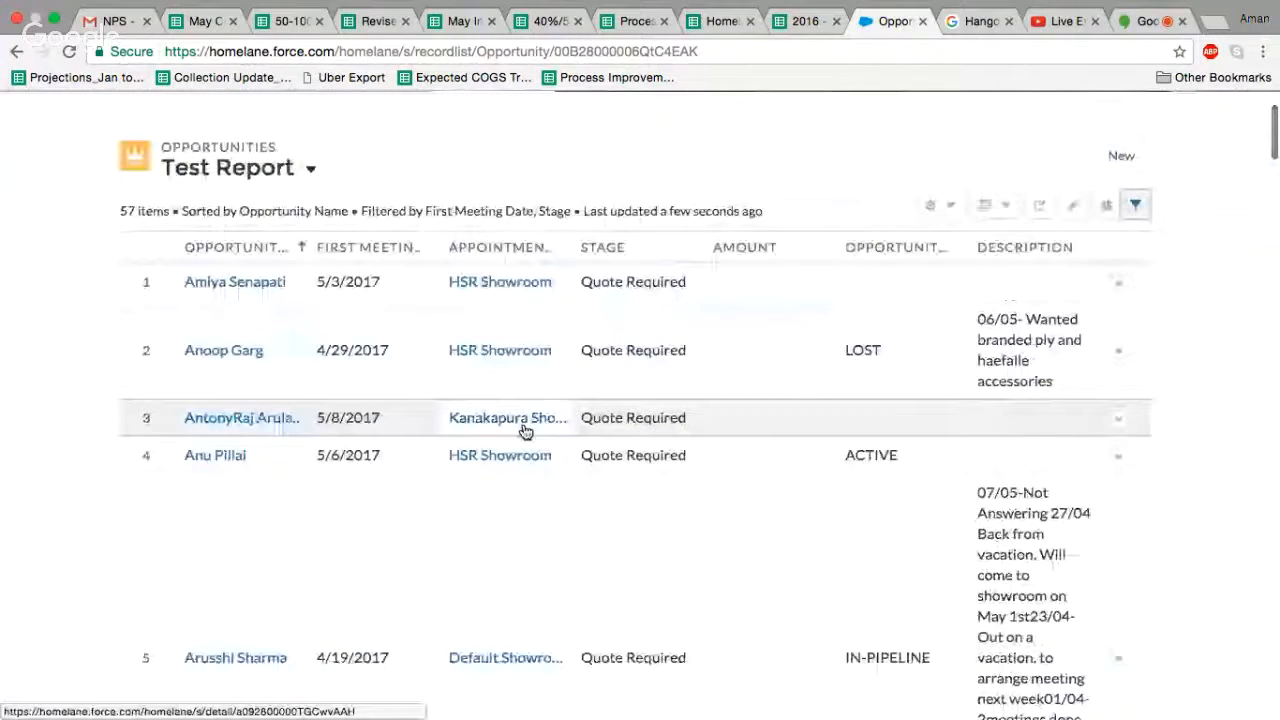
scroll(525, 431, "down", 3)
scroll(525, 431, "down", 10)
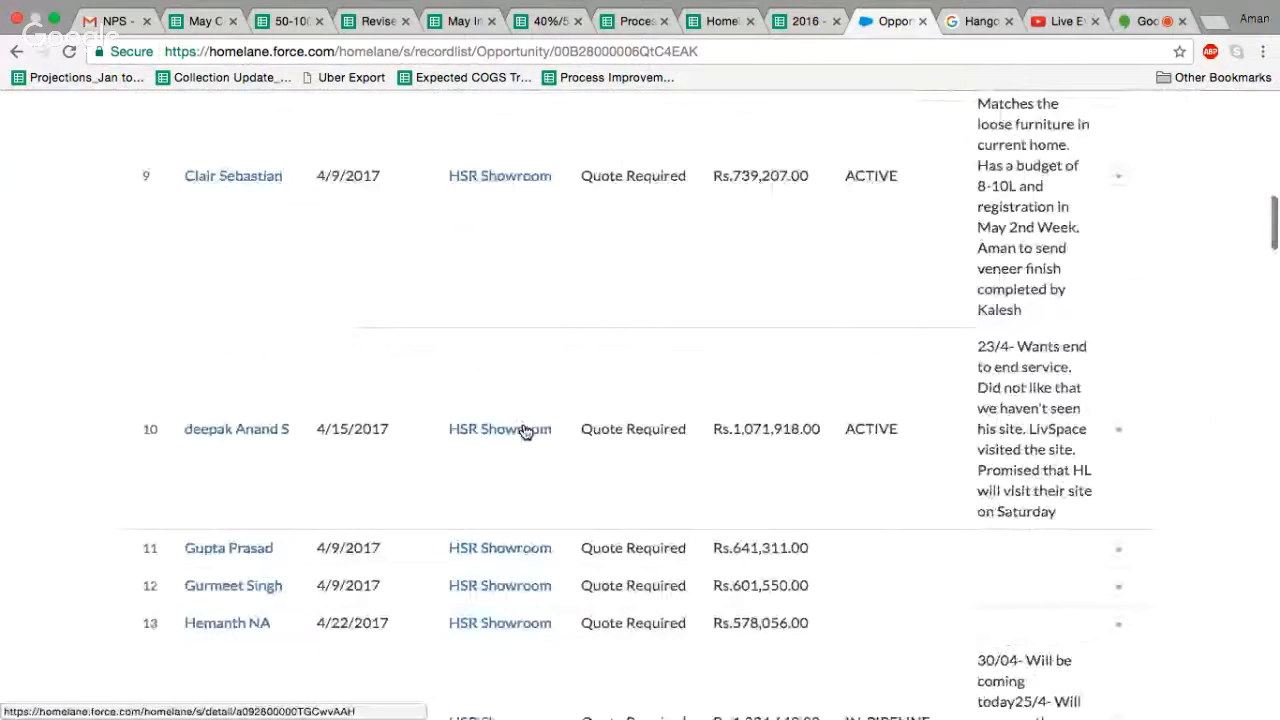
scroll(525, 431, "down", 3)
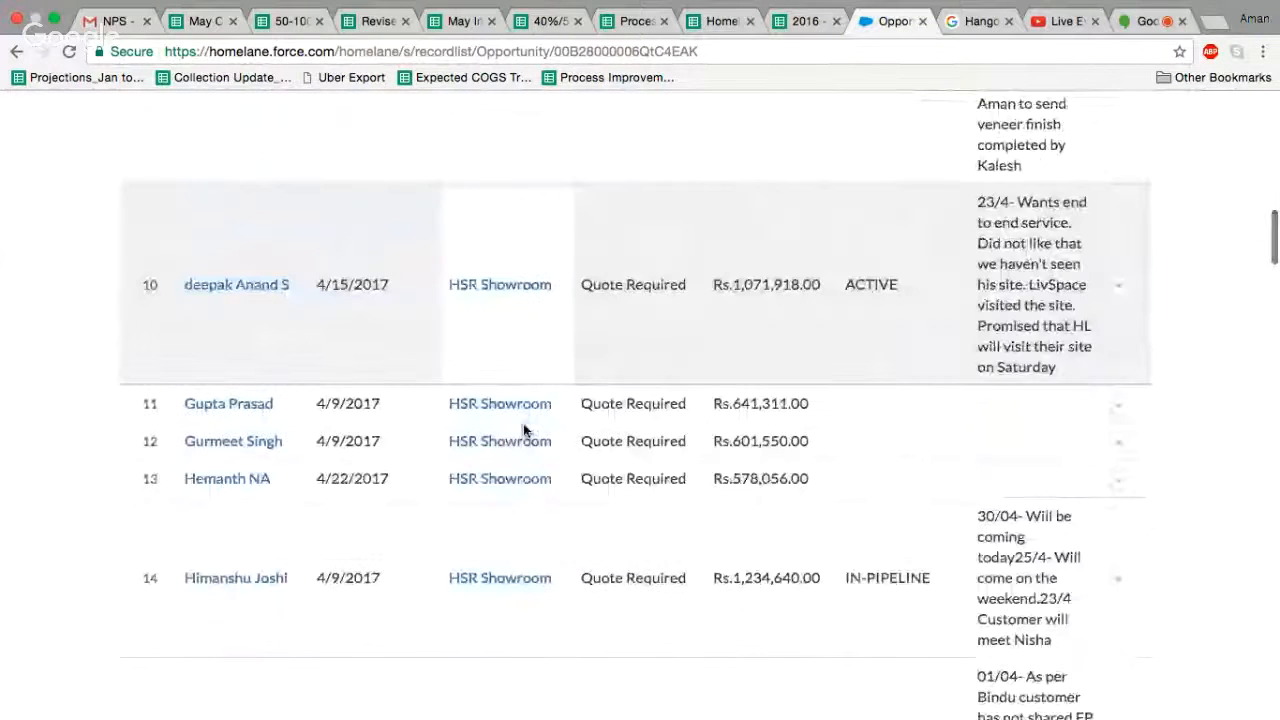
scroll(523, 430, "down", 5)
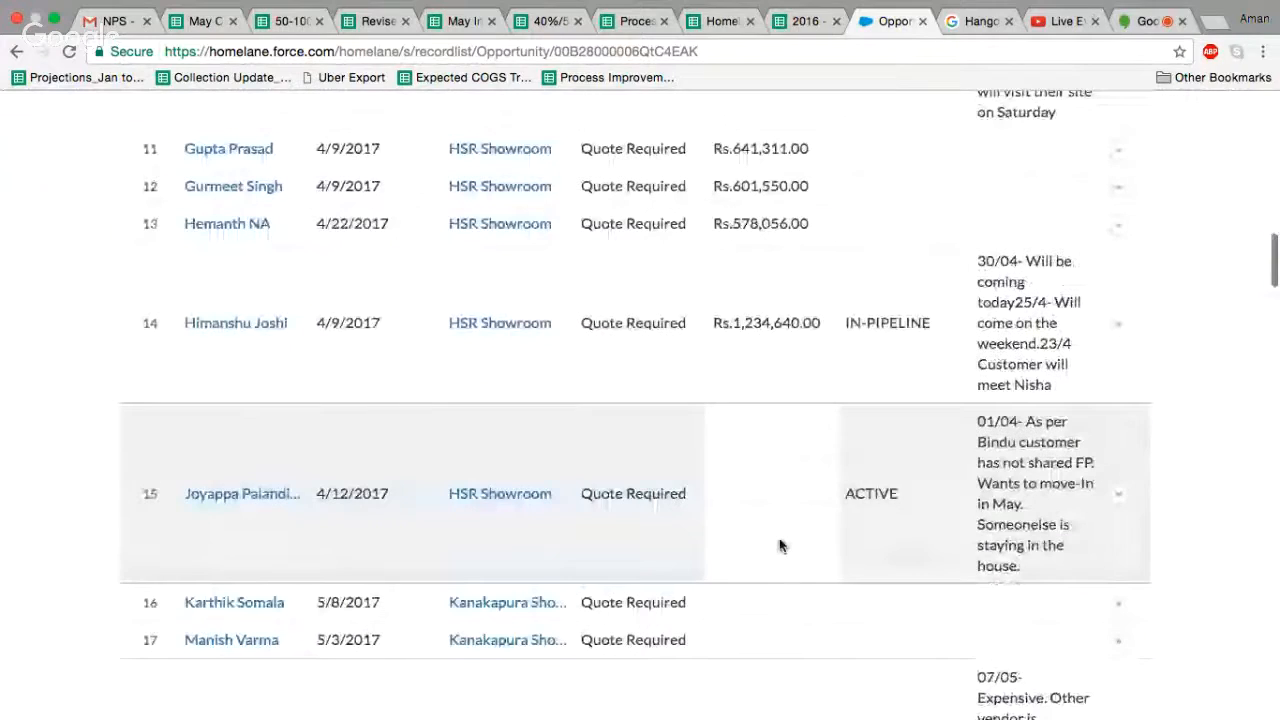
scroll(781, 545, "up", 10)
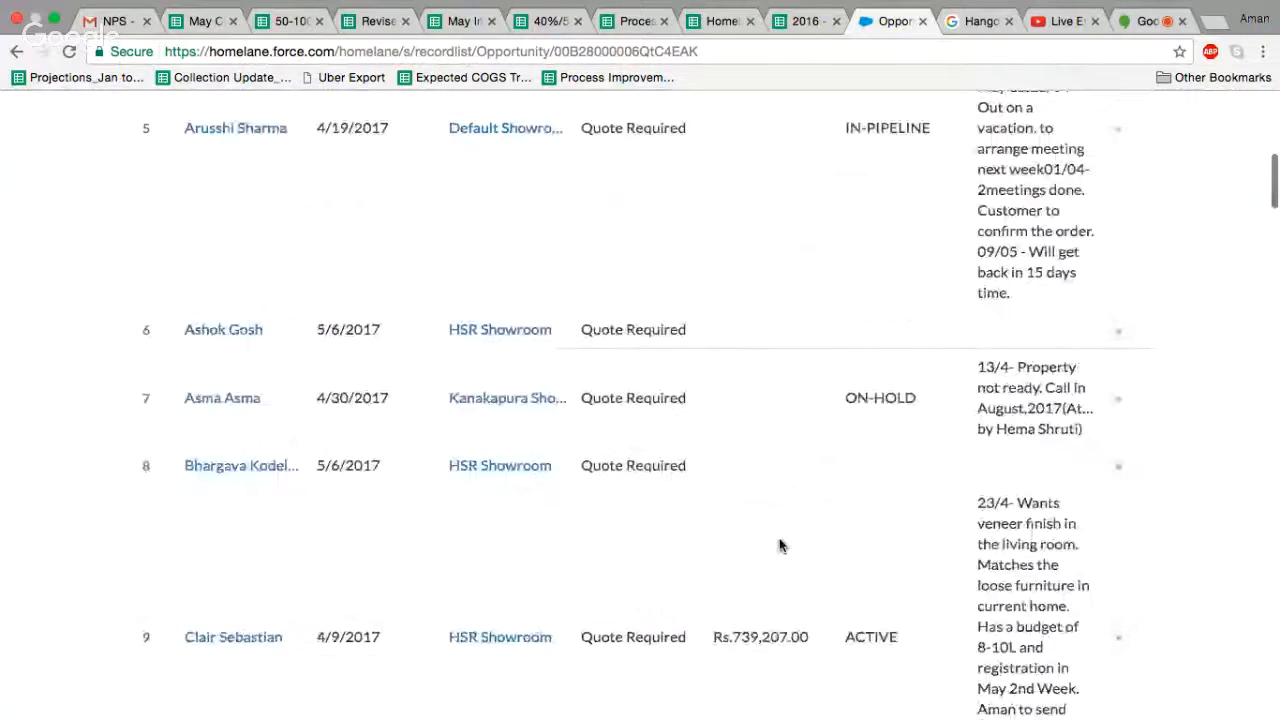
scroll(781, 545, "up", 10)
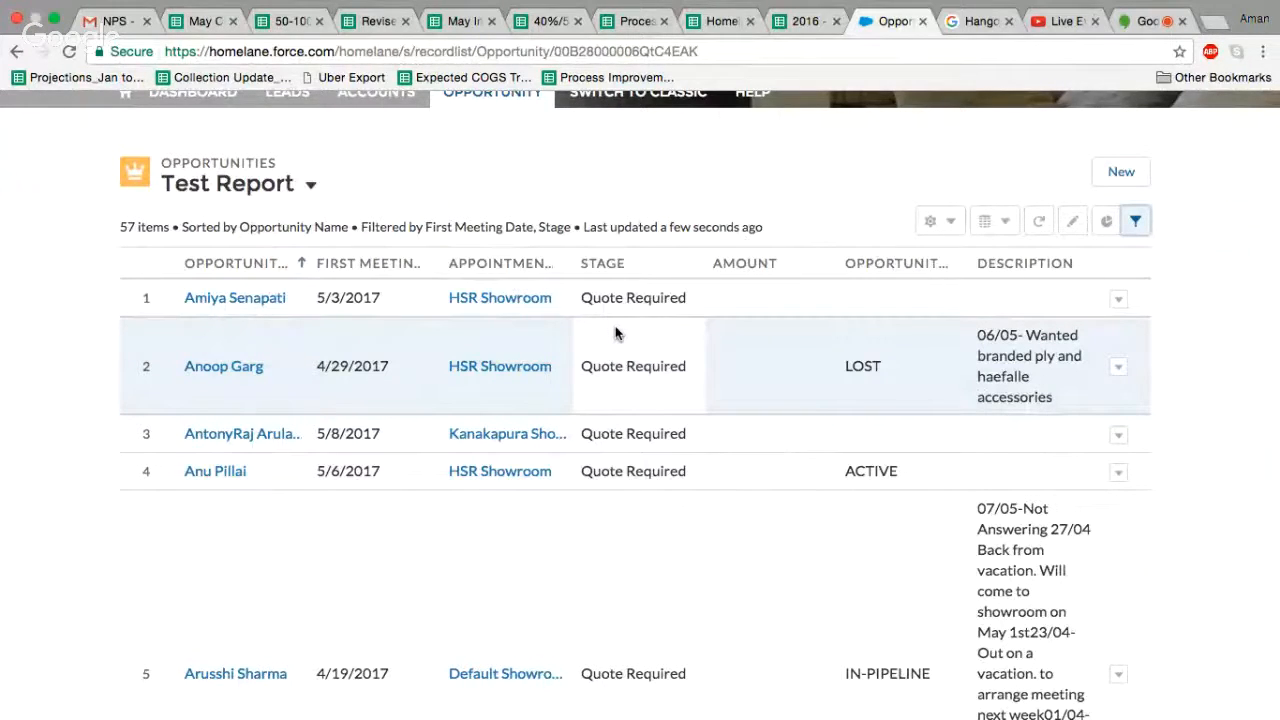
Review the available list view controls and recheck the Test Report rows for meeting date, Stage, status and description
left_click(935, 220)
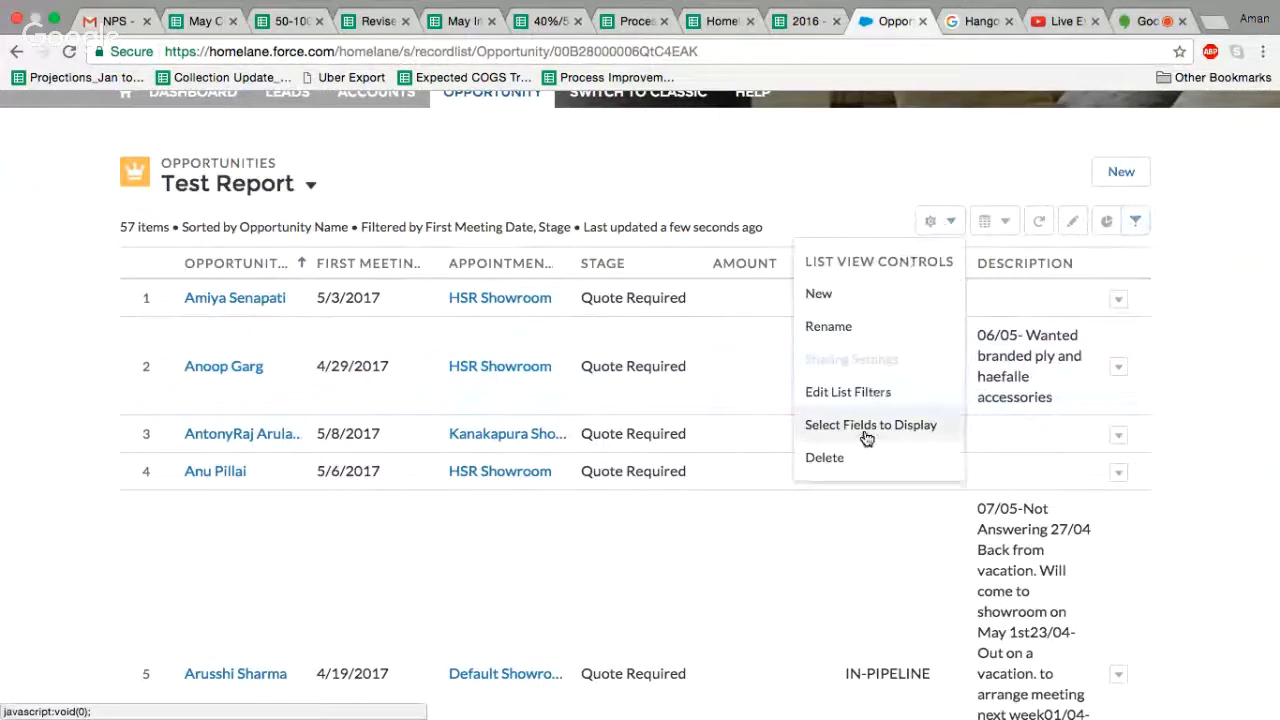
left_click(1163, 396)
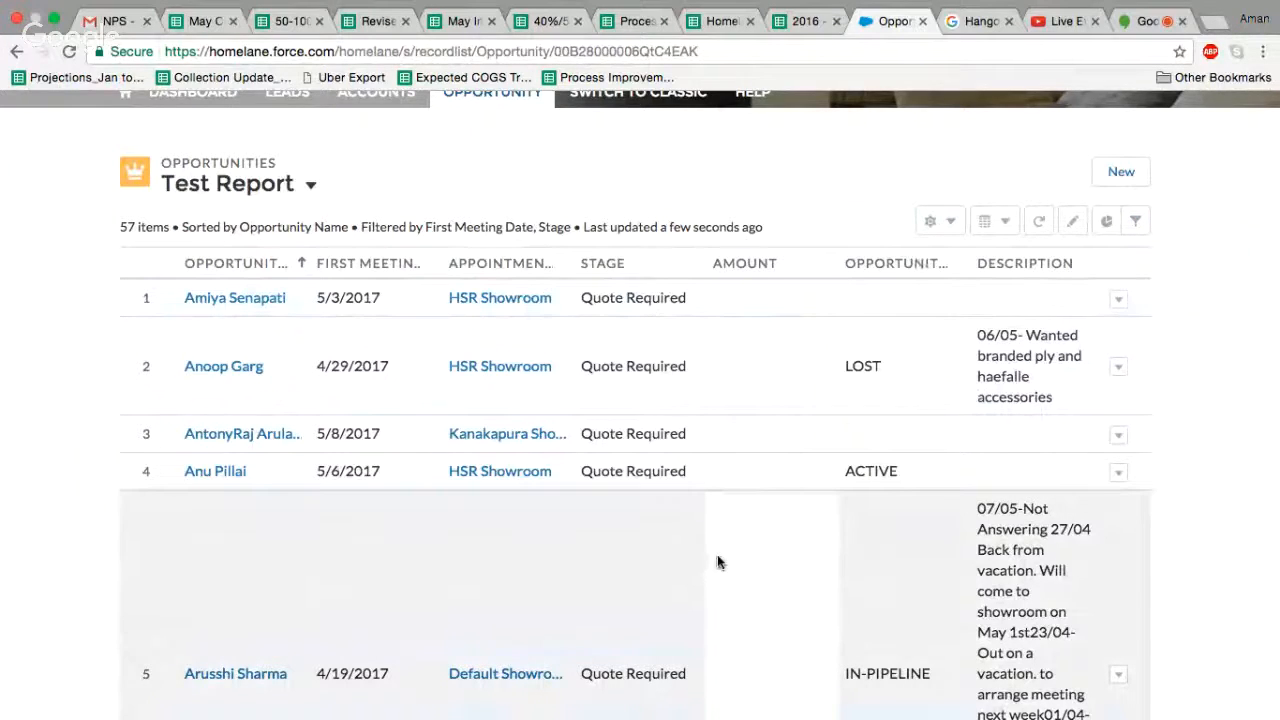
scroll(717, 558, "down", 1)
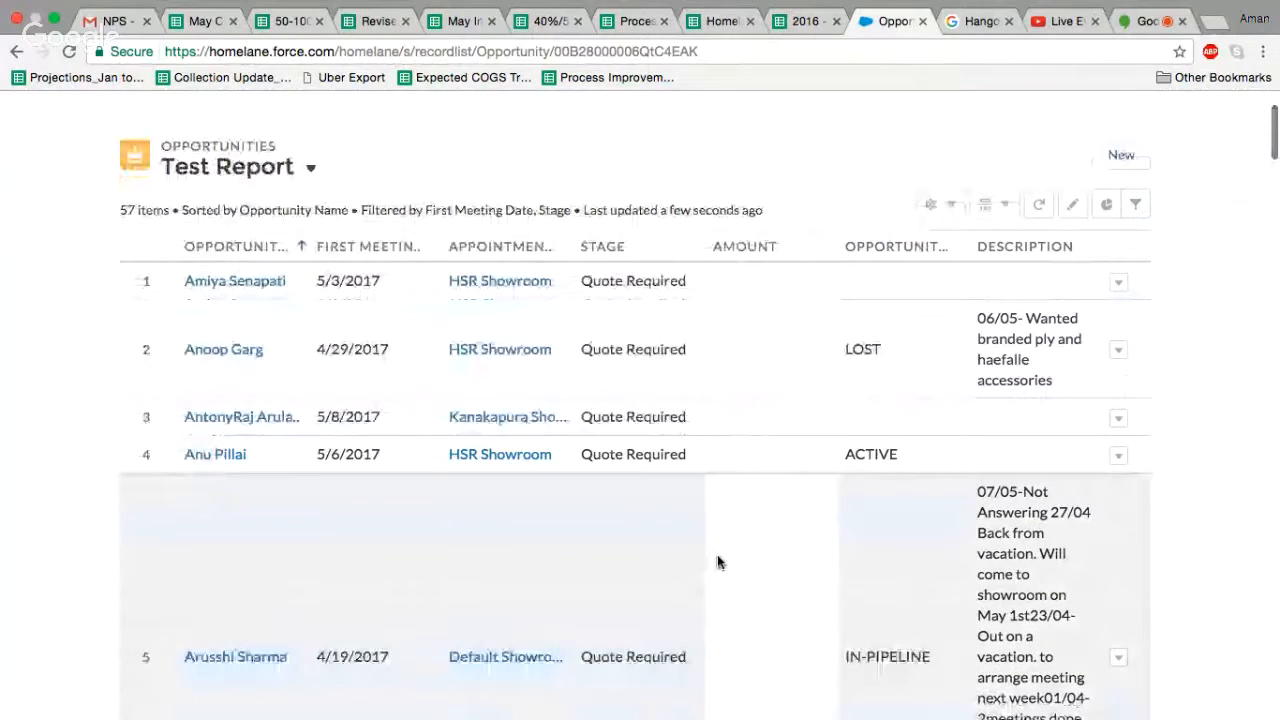
scroll(717, 562, "down", 3)
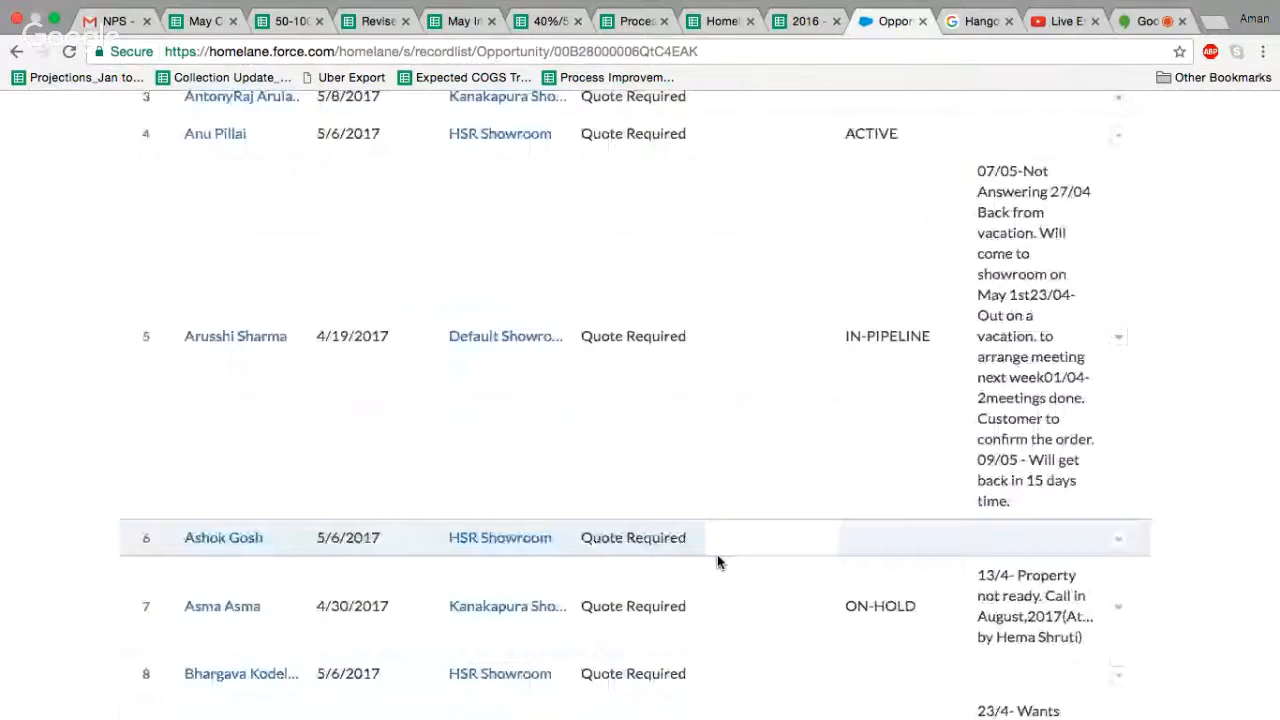
scroll(717, 562, "down", 2)
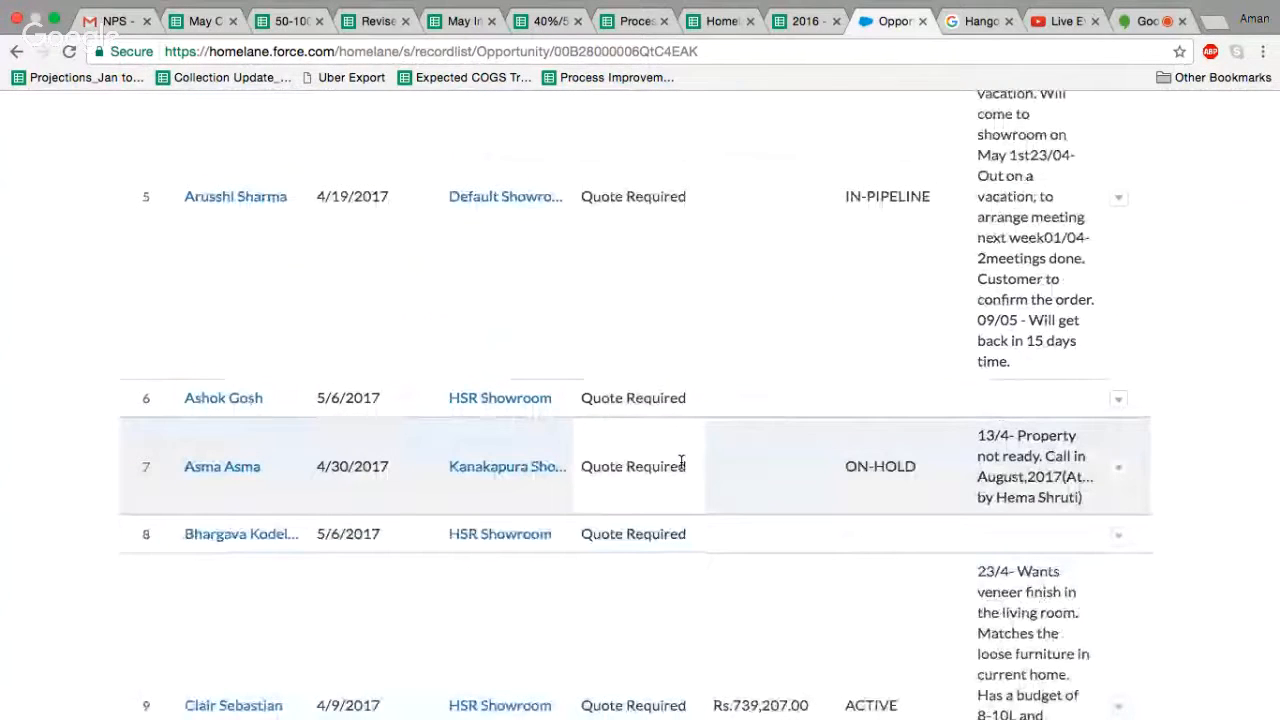
scroll(681, 461, "up", 1)
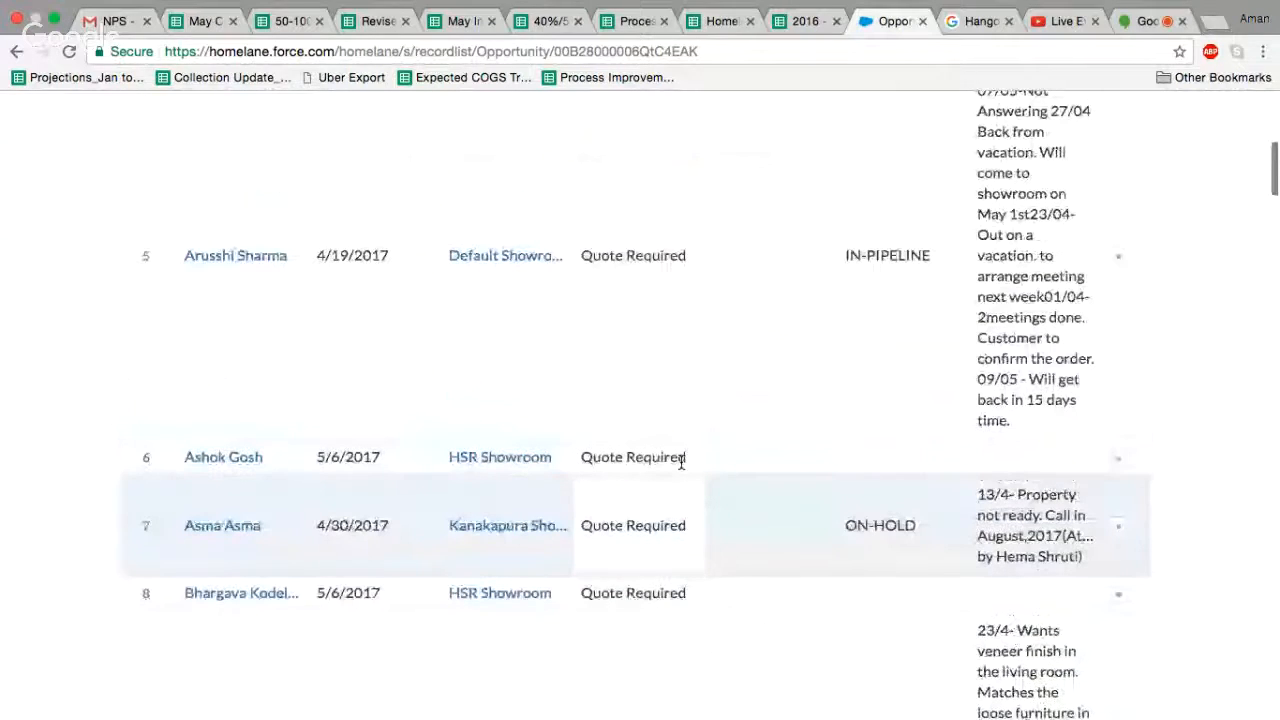
scroll(681, 461, "up", 5)
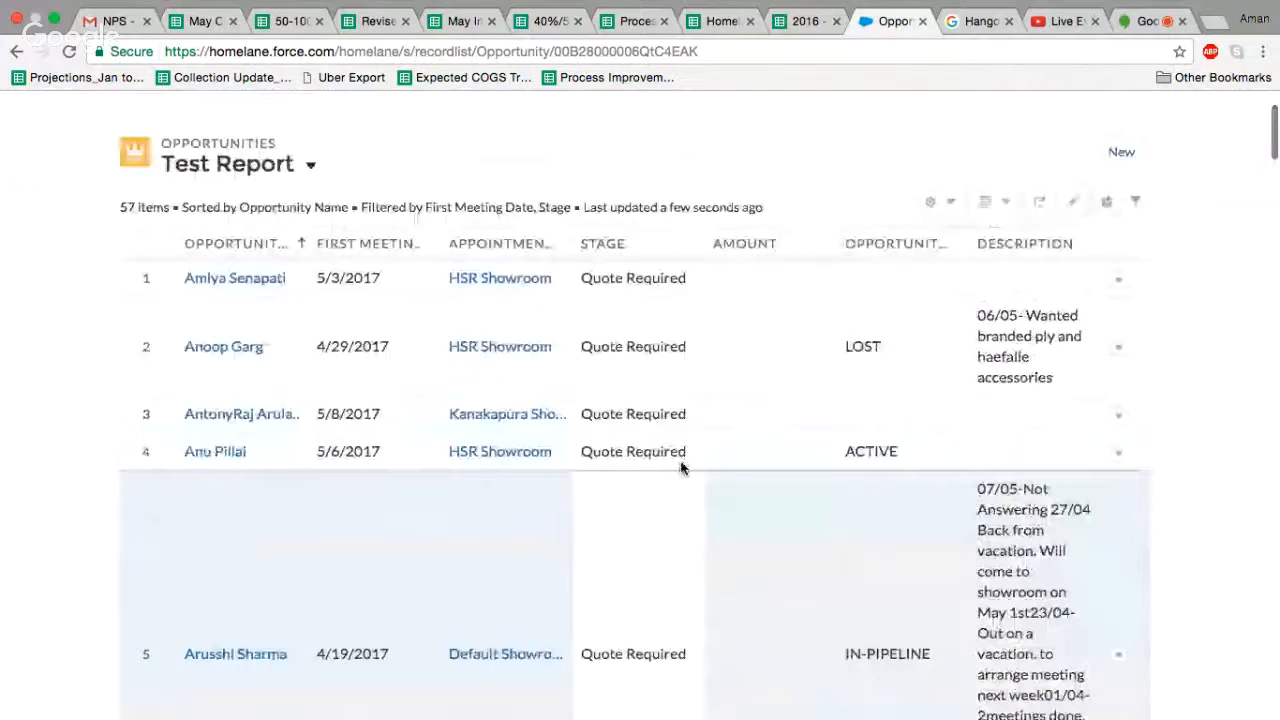
scroll(681, 466, "up", 1)
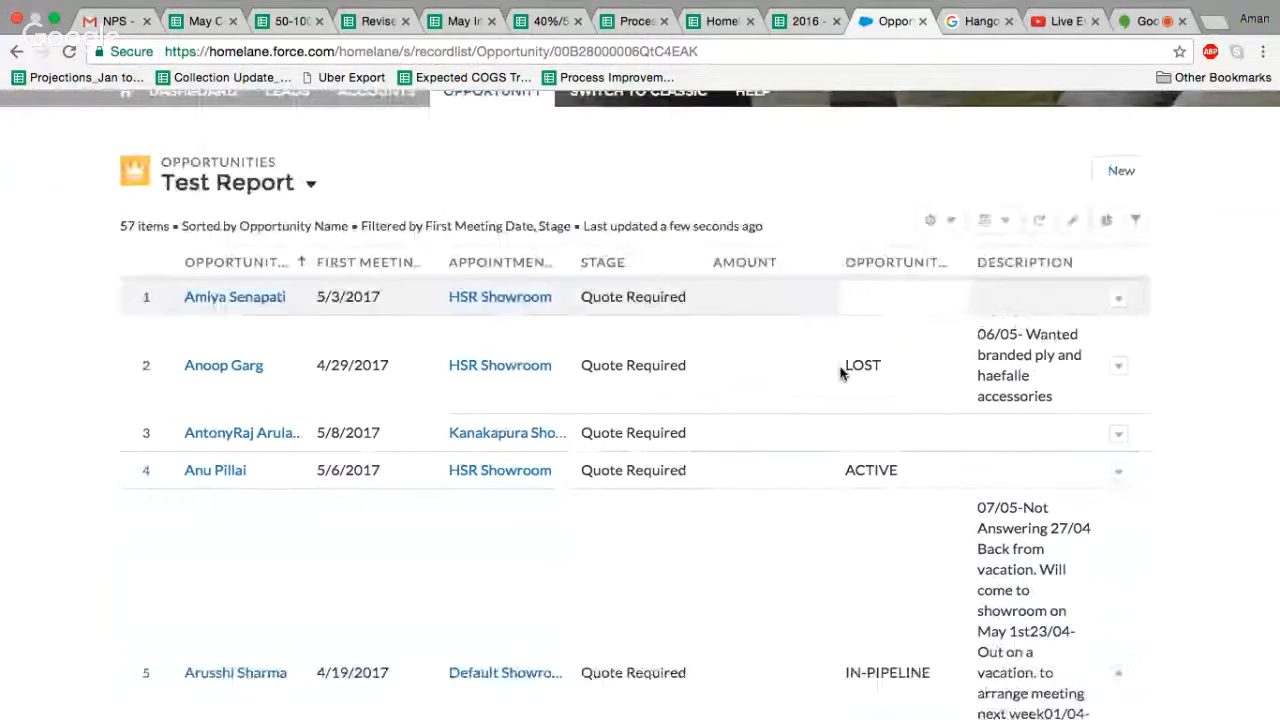
scroll(840, 372, "down", 3)
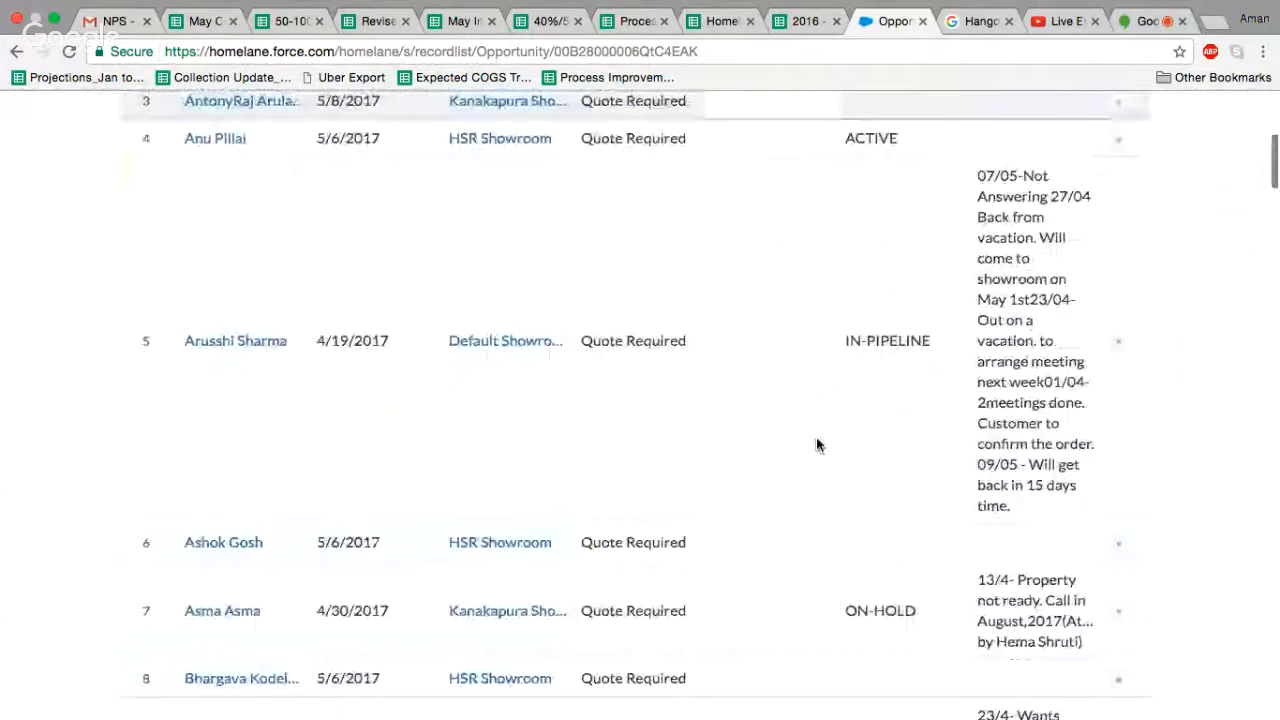
scroll(817, 444, "down", 8)
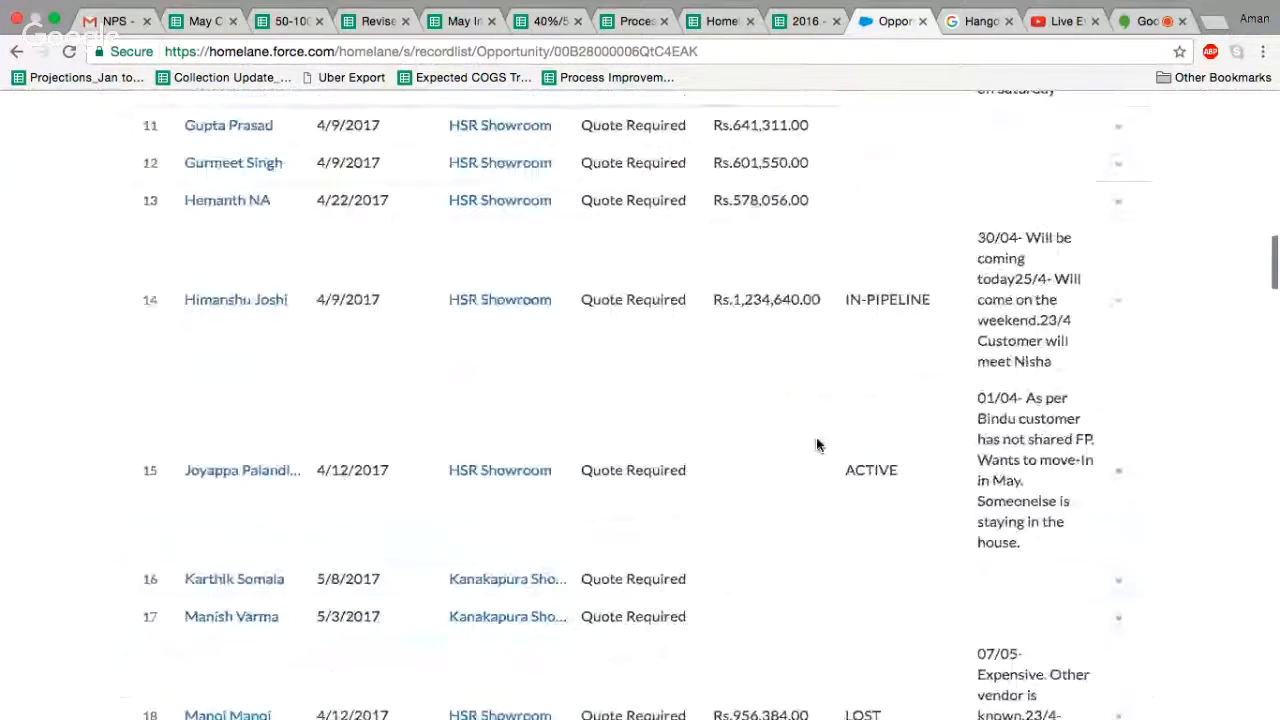
scroll(817, 444, "down", 5)
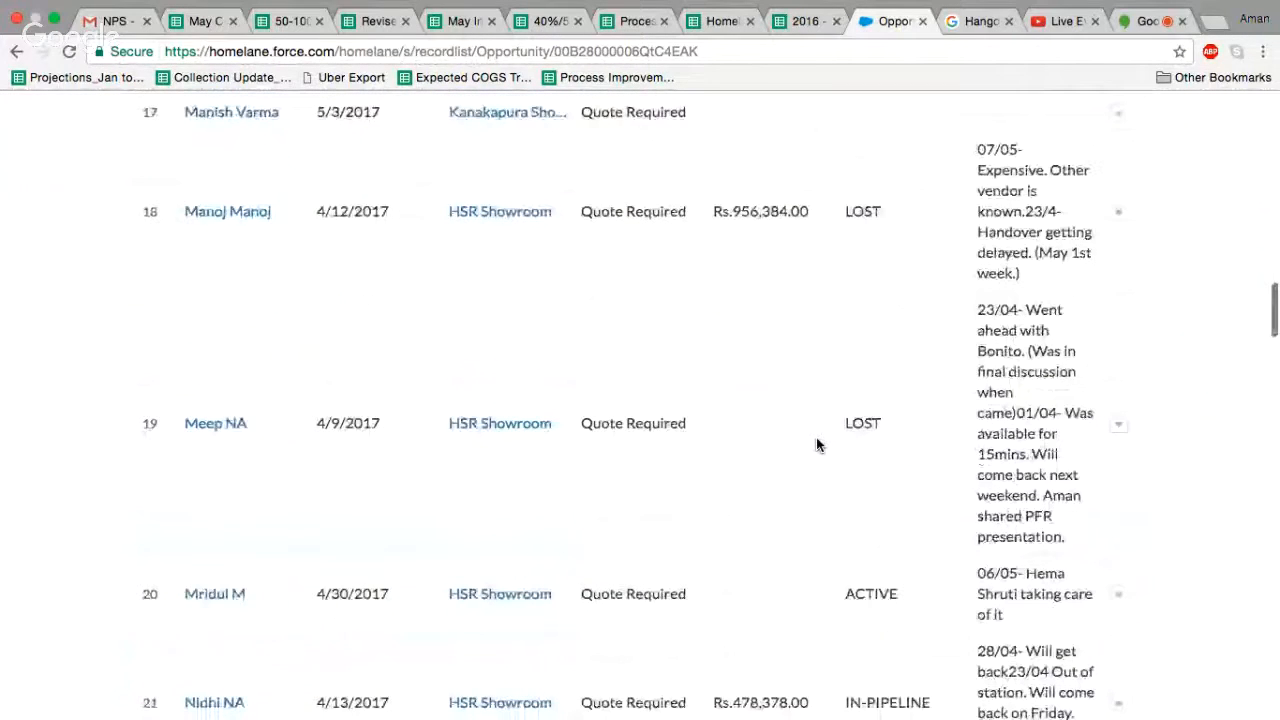
scroll(1019, 110, "up", 8)
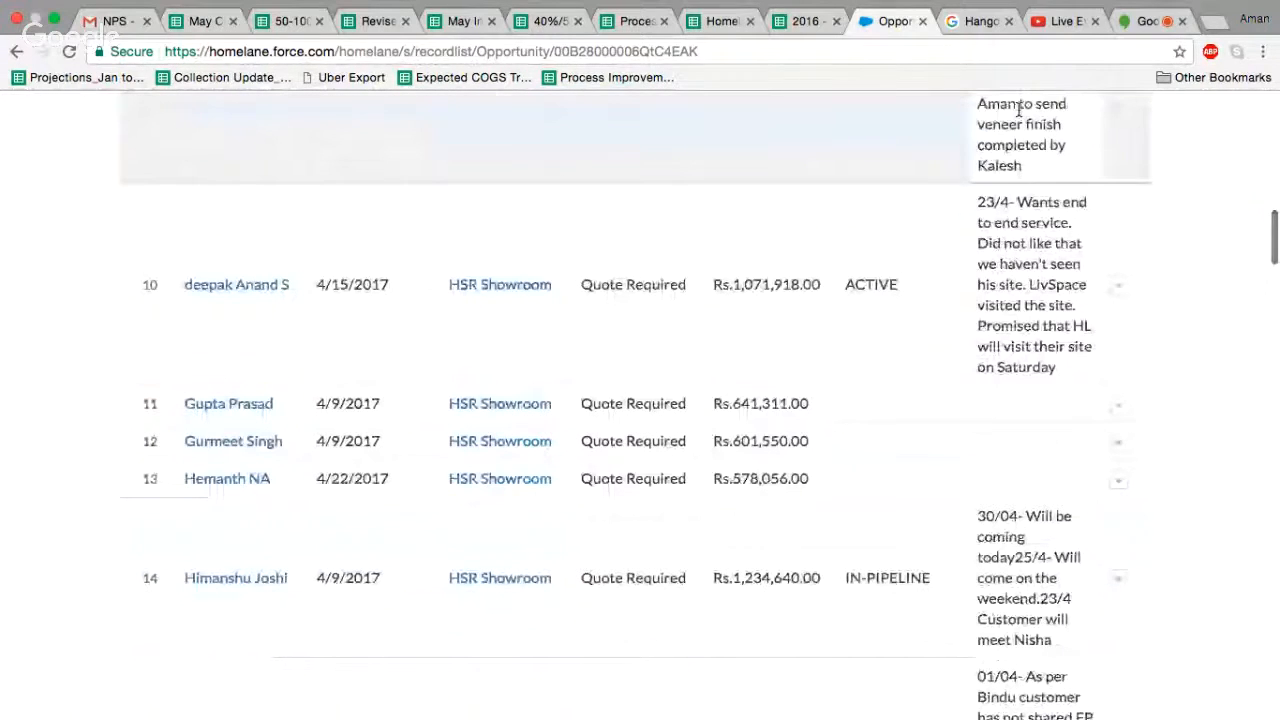
left_click(1086, 20)
left_click(1147, 21)
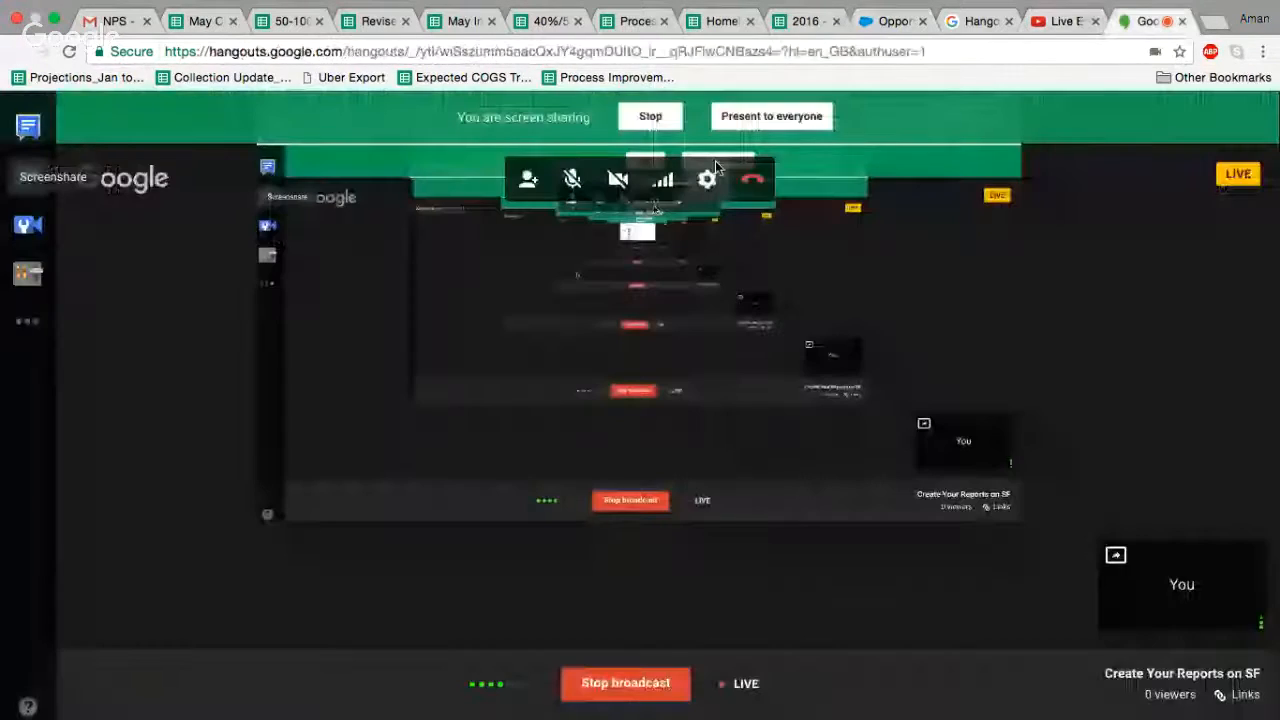